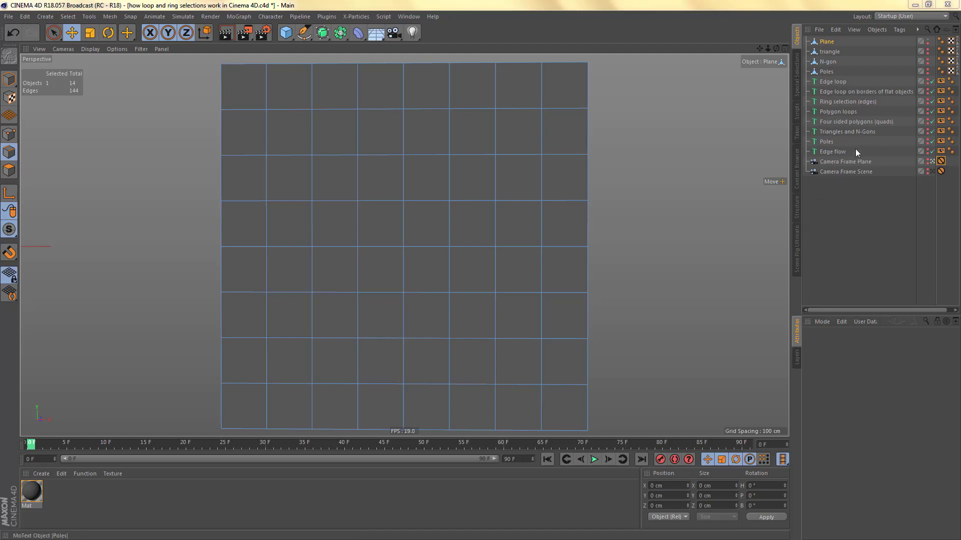
- Look through the Camera Frame Scene camera and show the Edge loop text object in the viewport
{"action": "left_click", "coordinate": [932, 171]}
{"action": "left_click", "coordinate": [932, 170]}
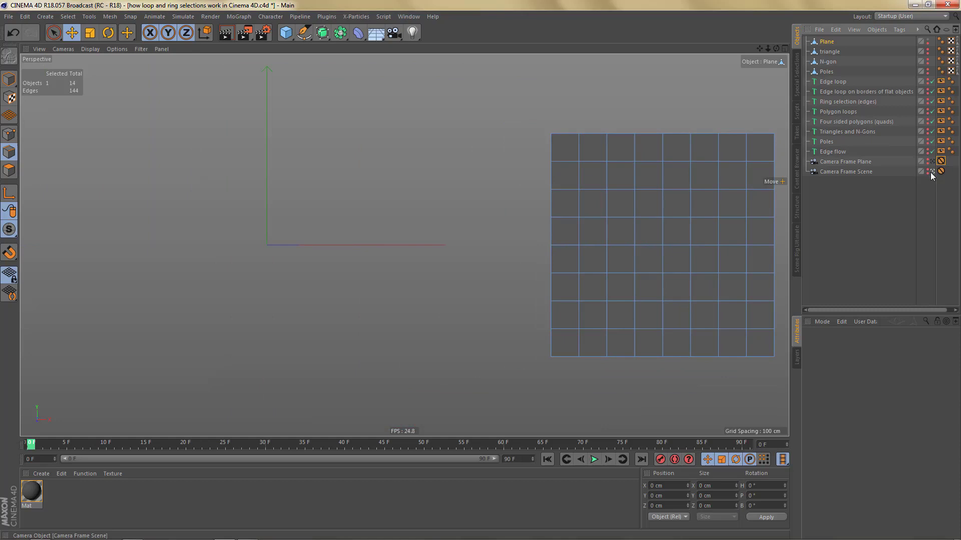
{"action": "left_click", "coordinate": [928, 82]}
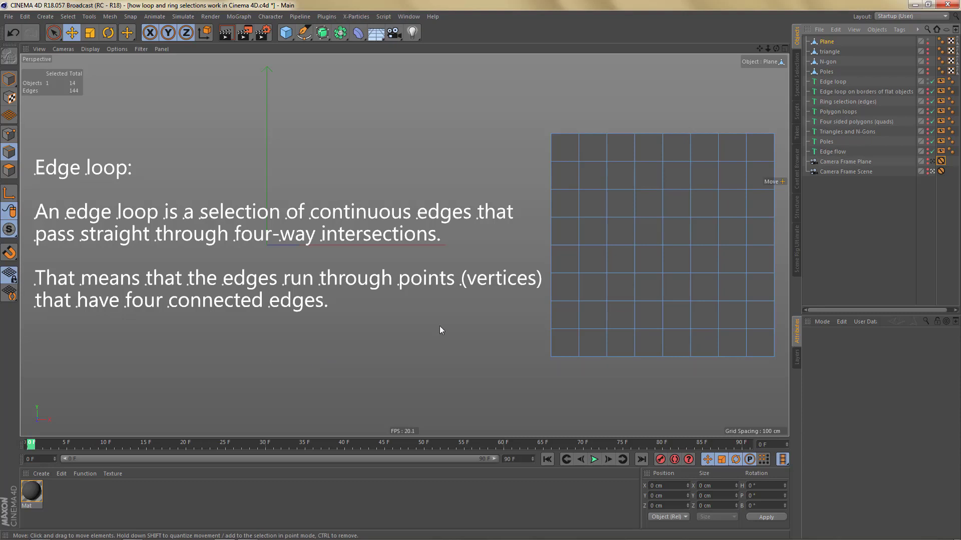
- Select the plane's vertical edge loop at X -100 cm, the horizontal one at Y 100 cm, and finally its bottom border loop
{"action": "double_click", "coordinate": [605, 260]}
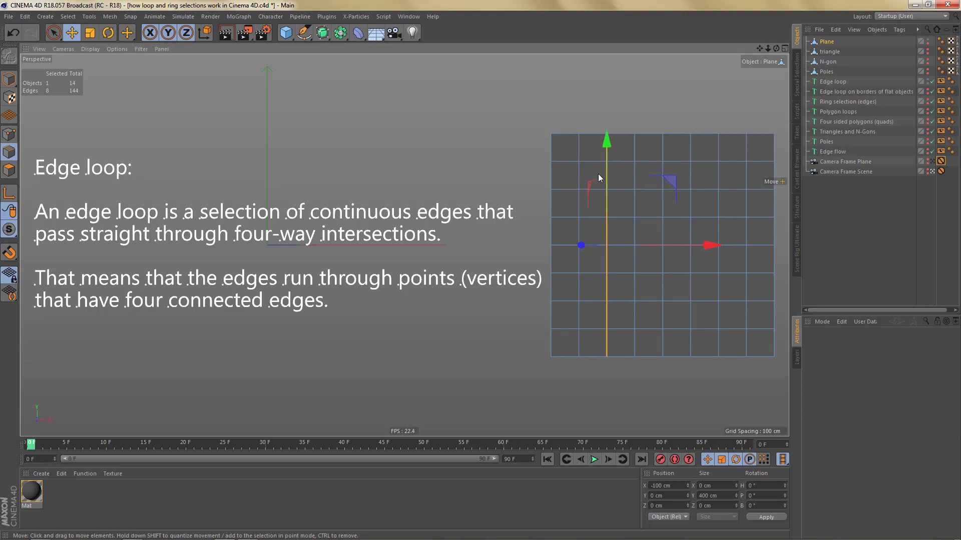
{"action": "double_click", "coordinate": [655, 189]}
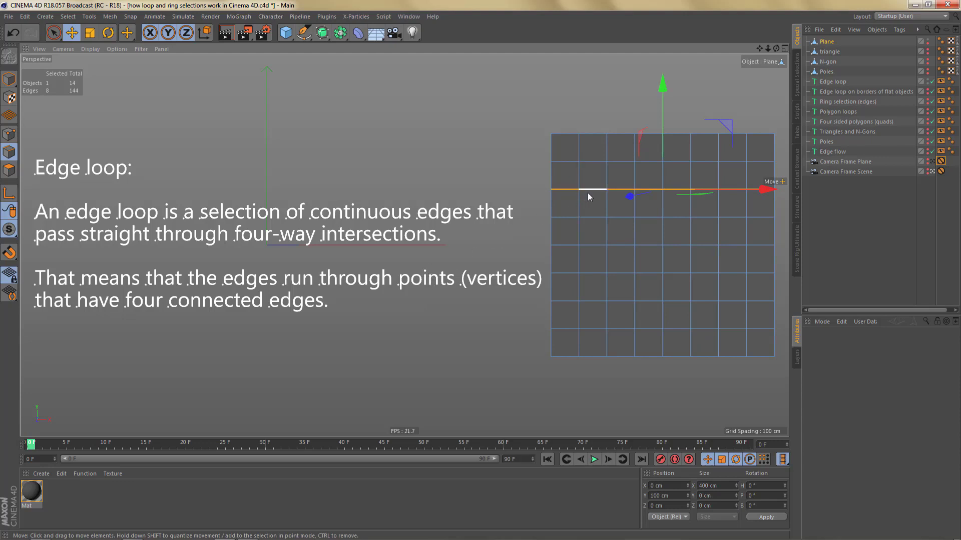
{"action": "key", "text": "Return"}
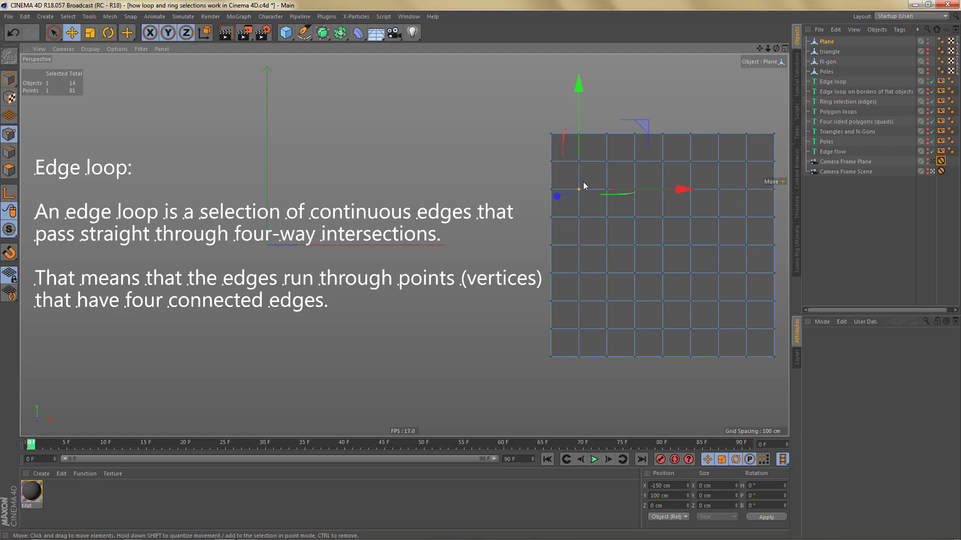
{"action": "key", "text": "Return"}
{"action": "double_click", "coordinate": [591, 189]}
{"action": "double_click", "coordinate": [652, 354]}
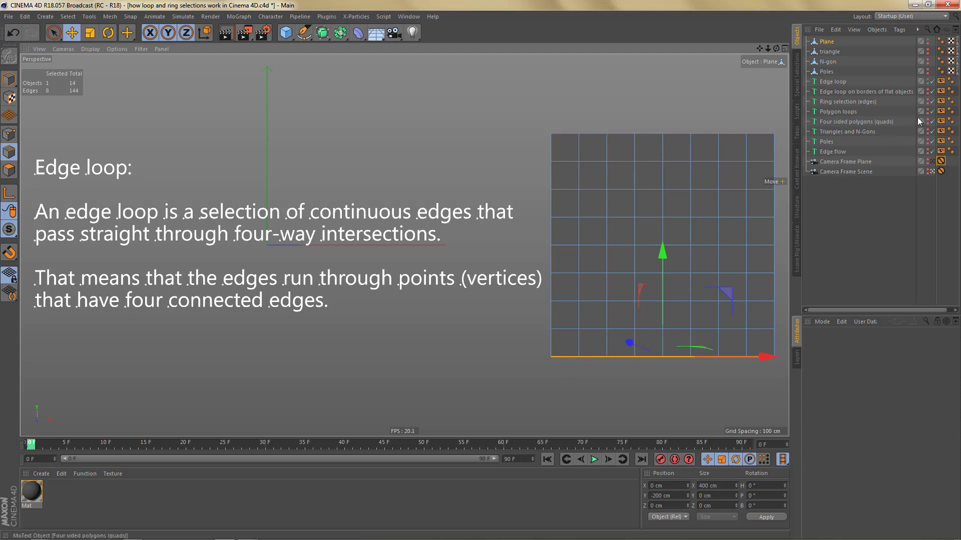
- Hide the Edge loop text and show the Edge loop on borders of flat objects text
{"action": "left_click", "coordinate": [926, 82]}
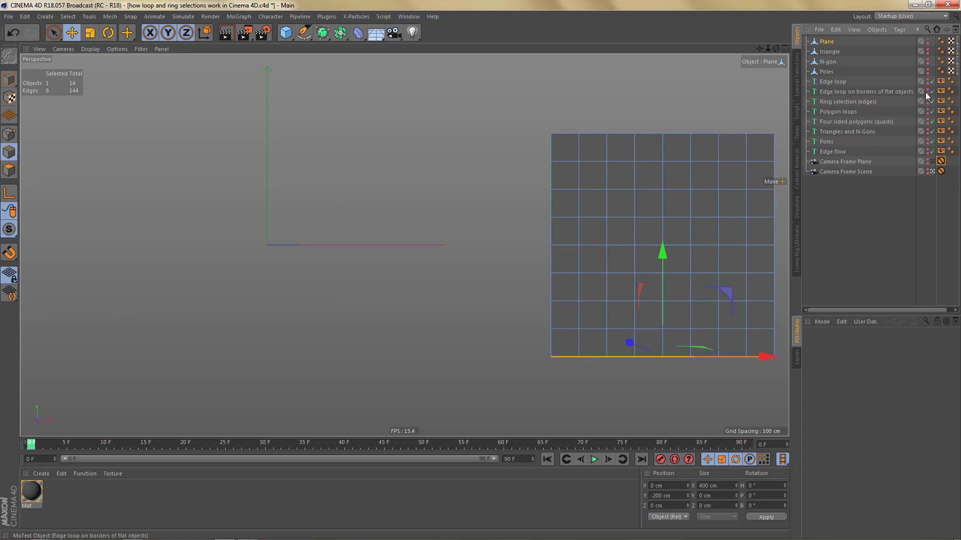
{"action": "left_click", "coordinate": [927, 92]}
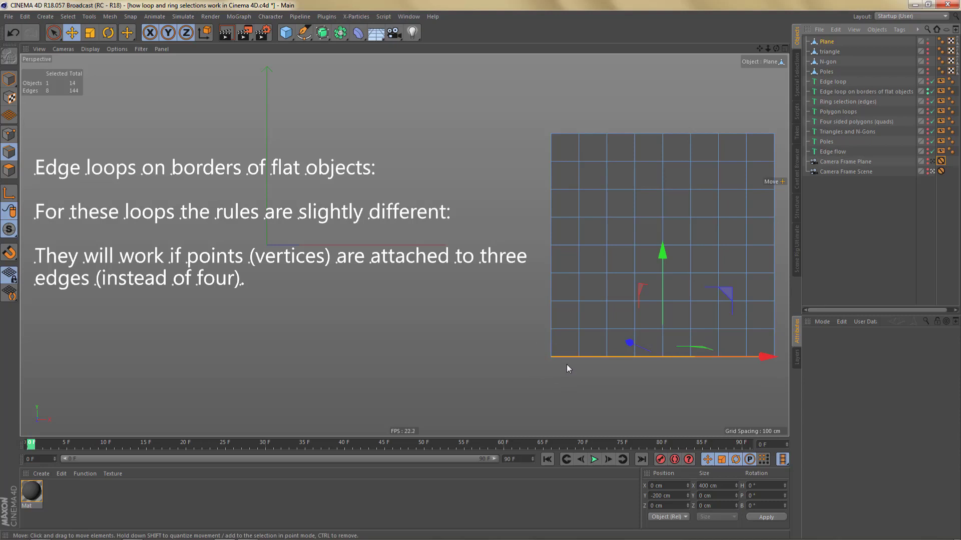
- Loop-select the cube's upper front-right border in the Untitled 2 document and return to the loop and ring selections document
{"action": "left_click", "coordinate": [409, 17]}
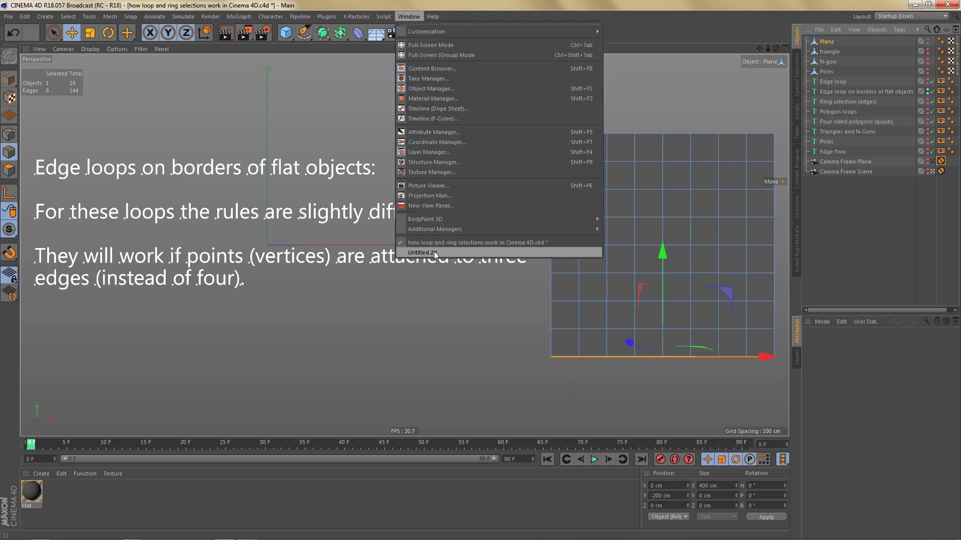
{"action": "left_click", "coordinate": [433, 252]}
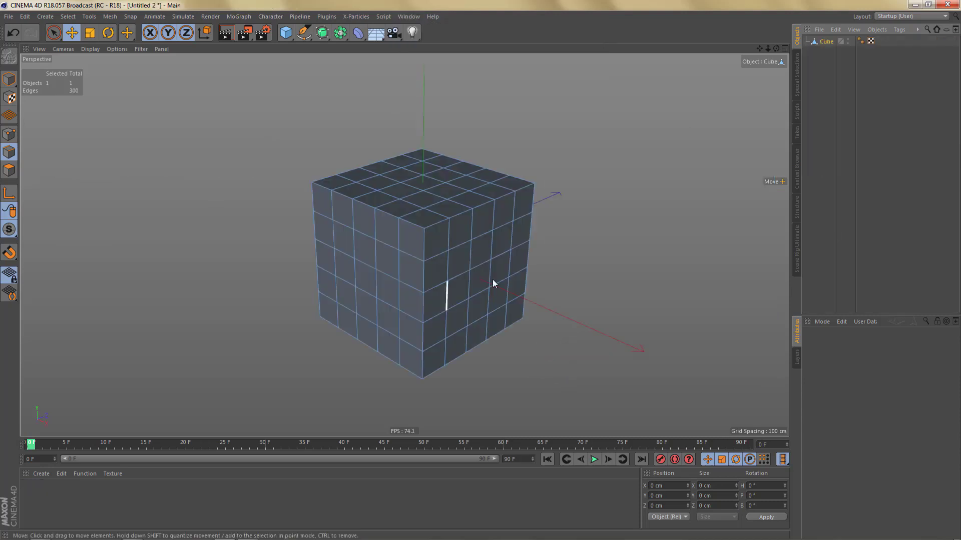
{"action": "double_click", "coordinate": [459, 214]}
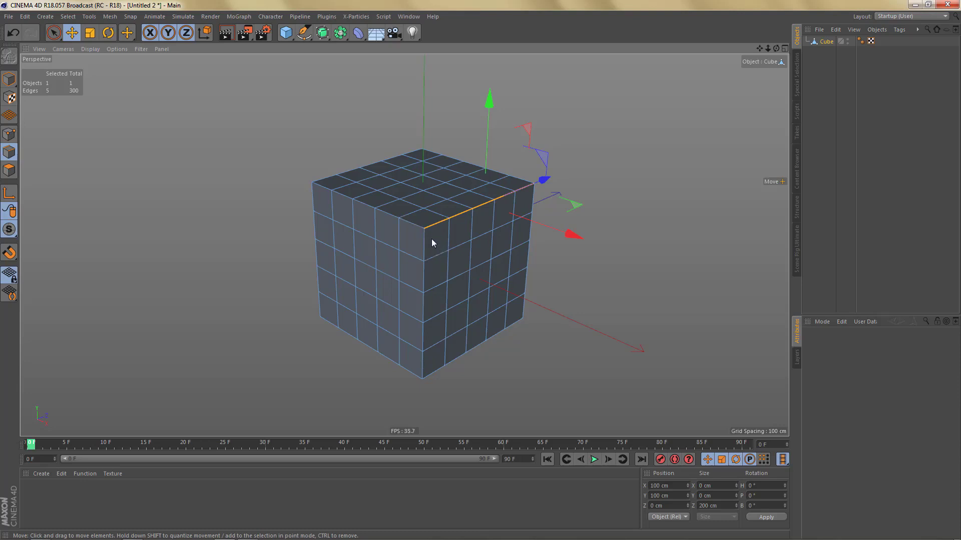
{"action": "left_click", "coordinate": [406, 17]}
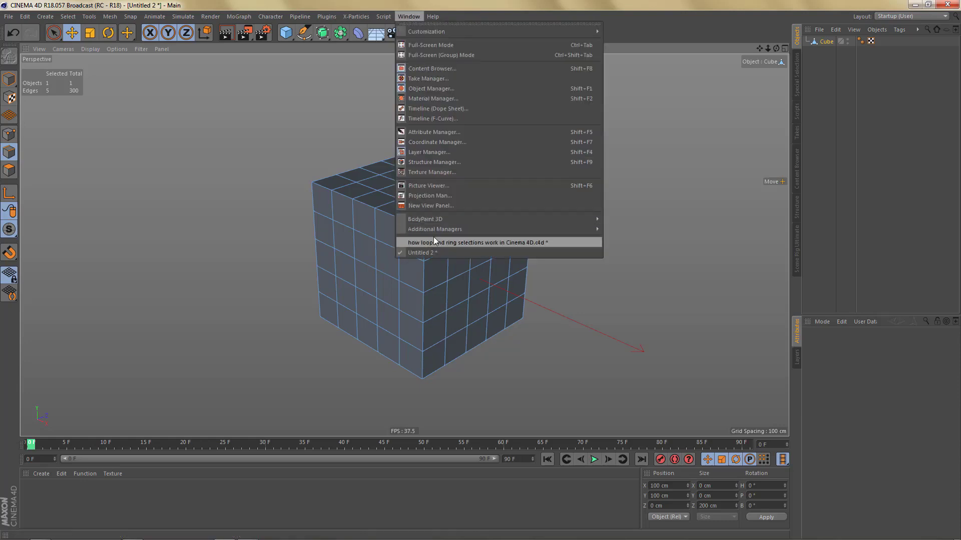
{"action": "left_click", "coordinate": [432, 242]}
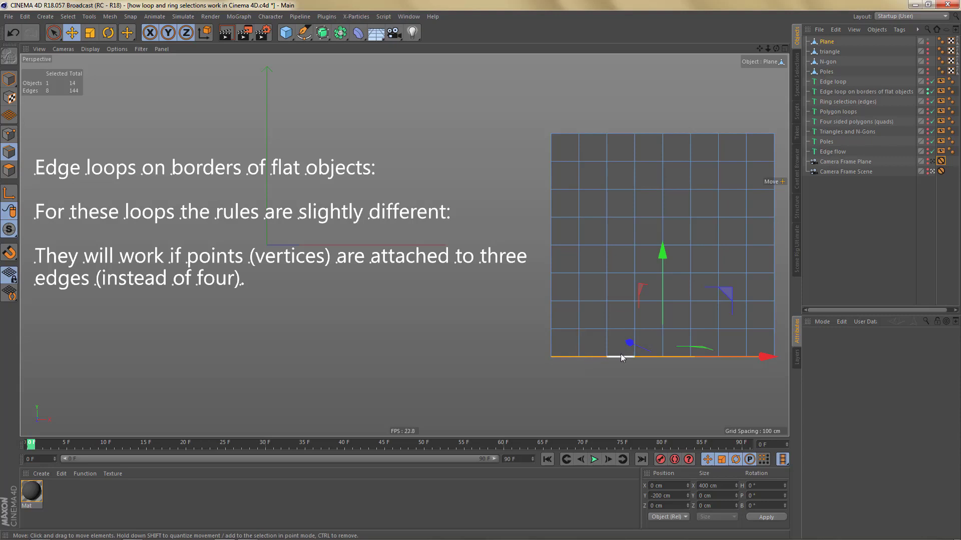
- Weld the points around the plane's lower-left corner into the corner point
{"action": "right_click", "coordinate": [575, 270]}
{"action": "left_click", "coordinate": [623, 290]}
{"action": "right_click", "coordinate": [623, 297]}
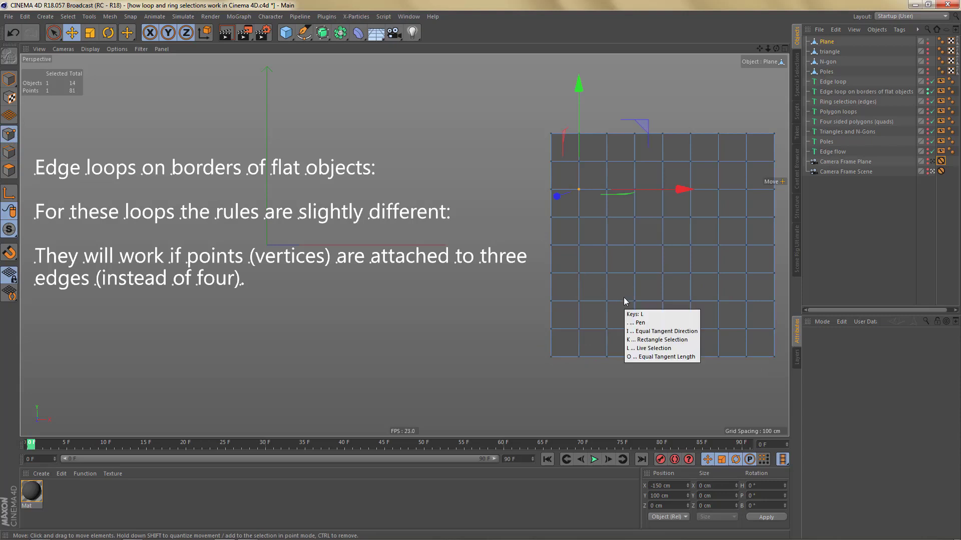
{"action": "left_click", "coordinate": [645, 341]}
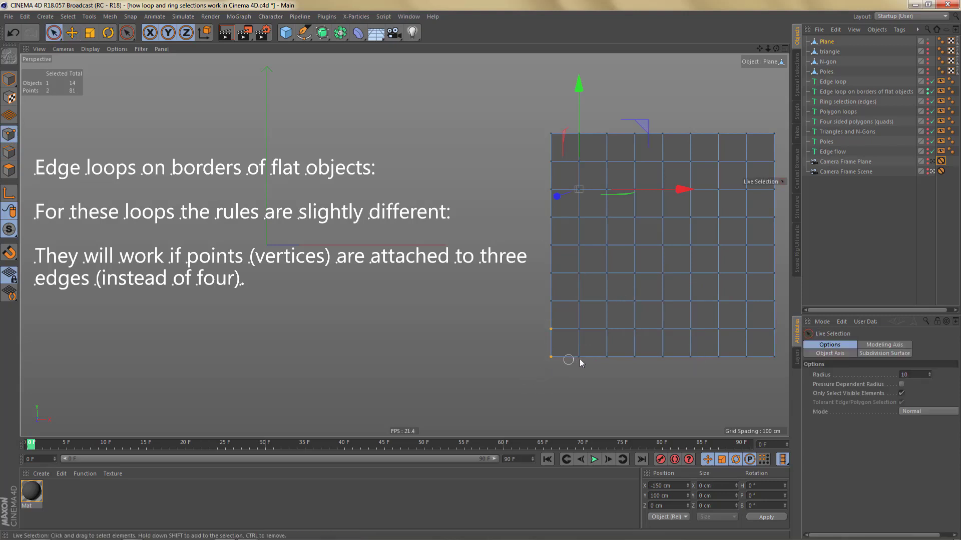
{"action": "left_click_drag", "start_coordinate": [583, 360], "coordinate": [579, 360]}
{"action": "key", "text": "m"}
{"action": "key", "text": "q"}
{"action": "left_click", "coordinate": [551, 358]}
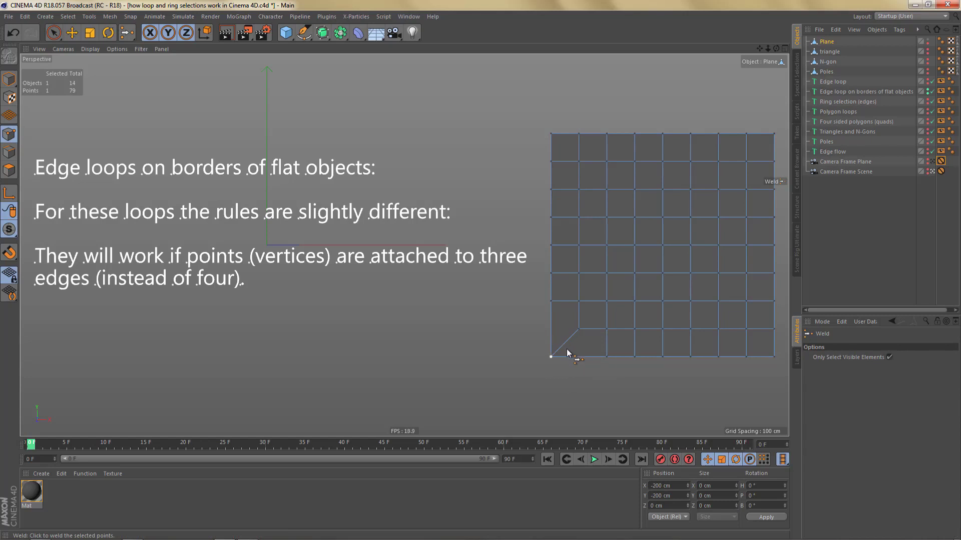
- Select the border edge loop along the plane's bottom that continues around the welded corner
{"action": "left_click", "coordinate": [575, 356]}
{"action": "key", "text": "e"}
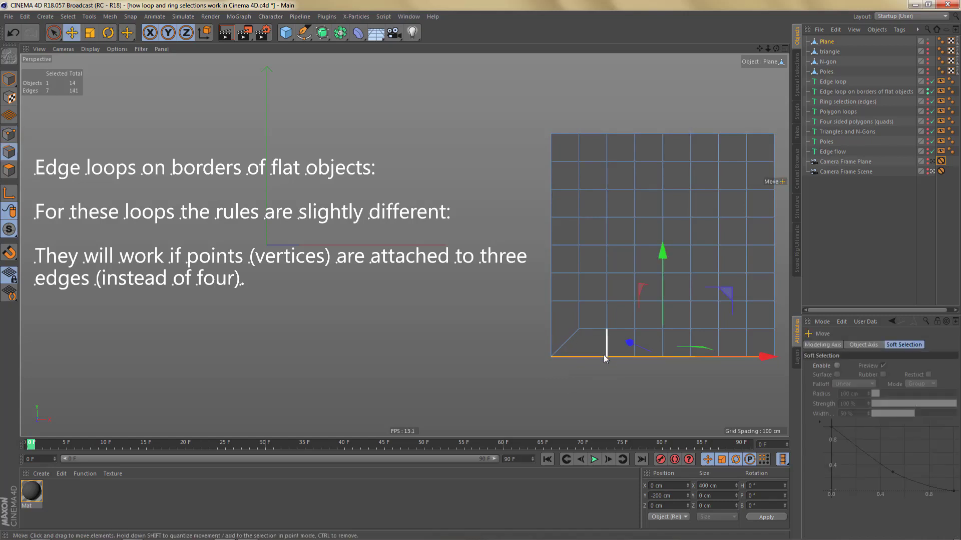
{"action": "left_click", "coordinate": [622, 357]}
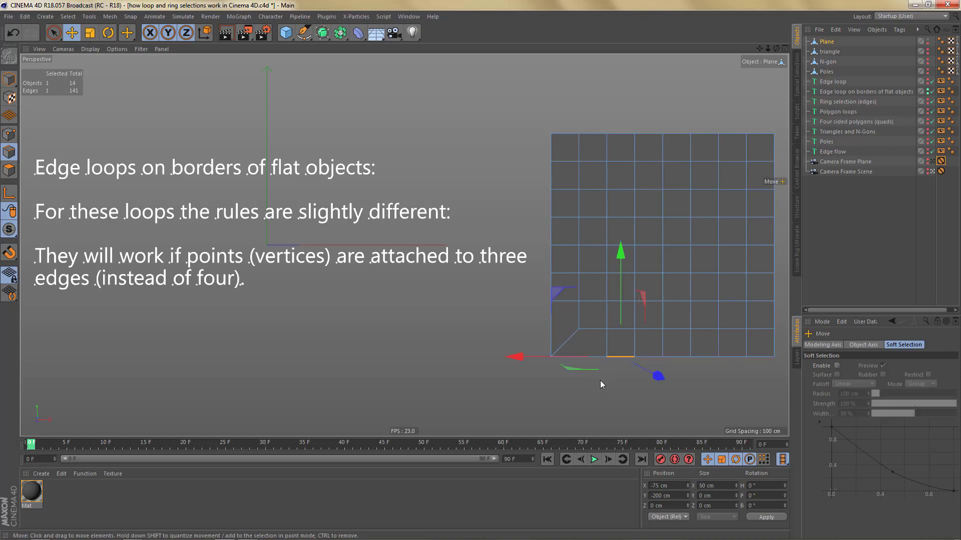
{"action": "double_click", "coordinate": [655, 356]}
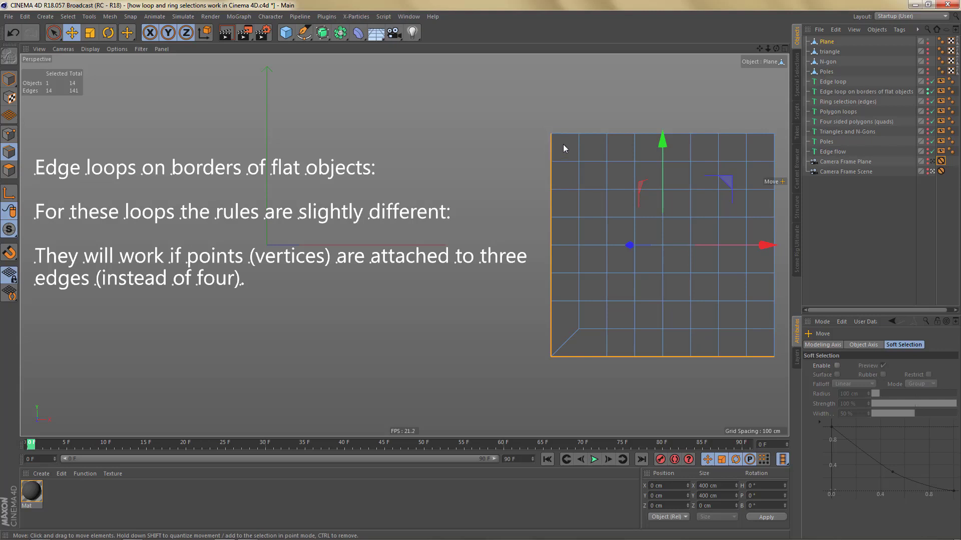
- Undo the border loop selection and the corner weld, leaving no edges of the plane selected
{"action": "key", "text": "ctrl+z"}
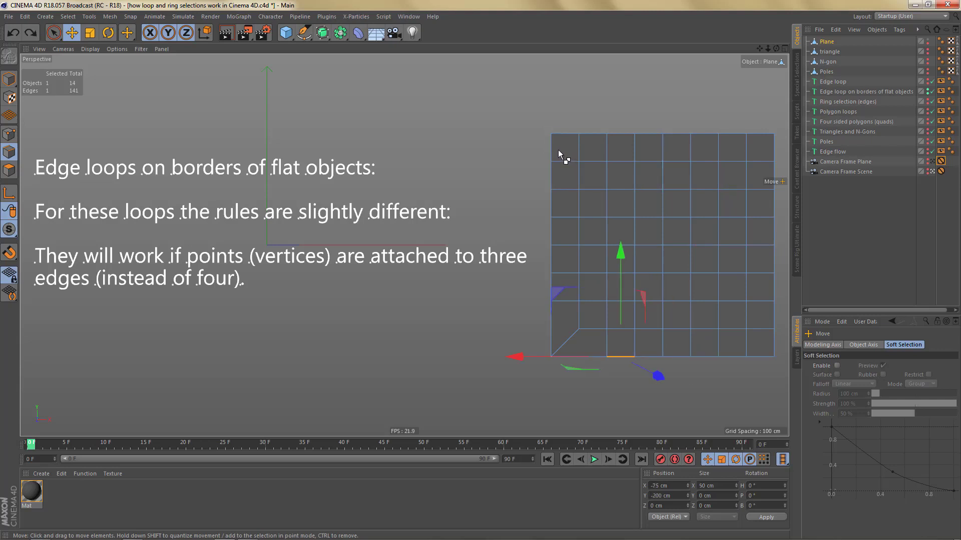
{"action": "key", "text": "ctrl+shift+a"}
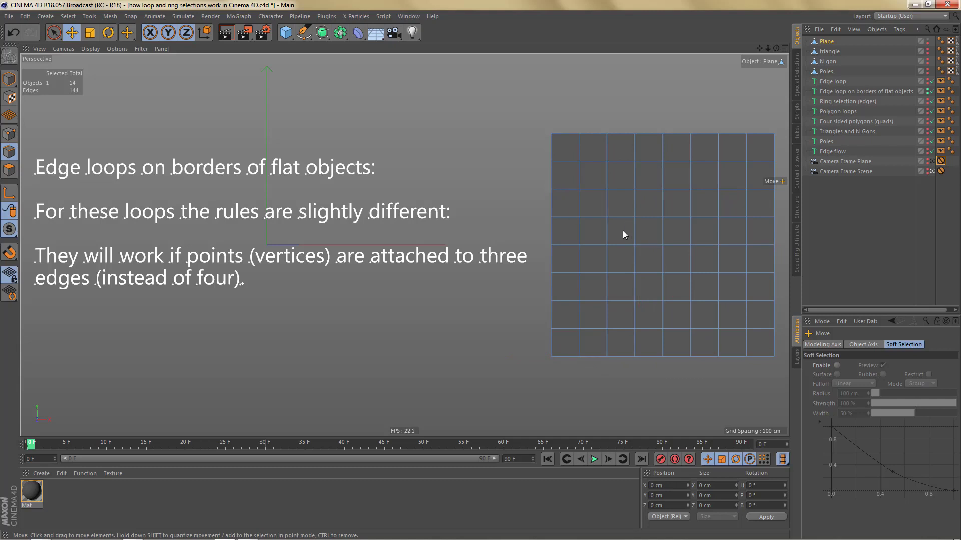
- Hide the text about edge loops on borders and show the Ring selection (edges) text
{"action": "left_click", "coordinate": [927, 92]}
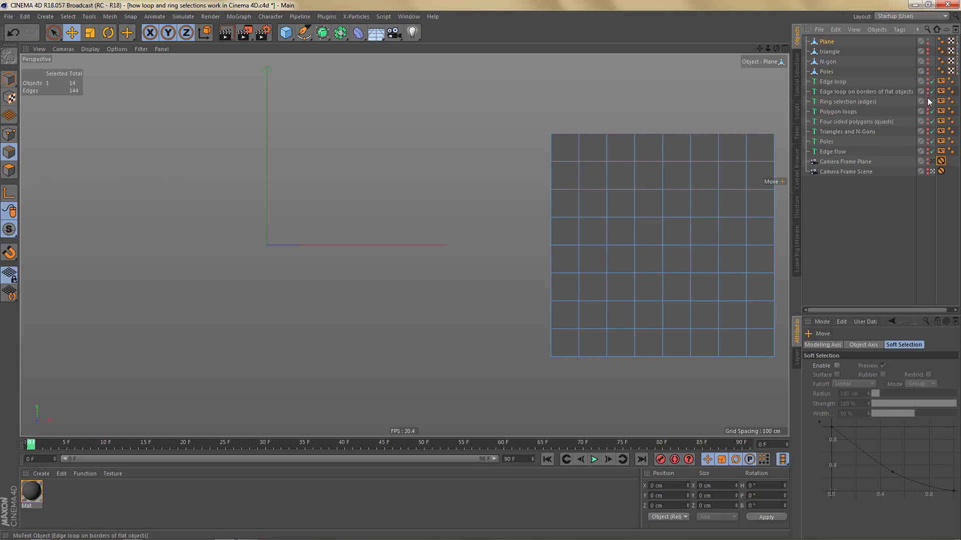
{"action": "left_click", "coordinate": [926, 102]}
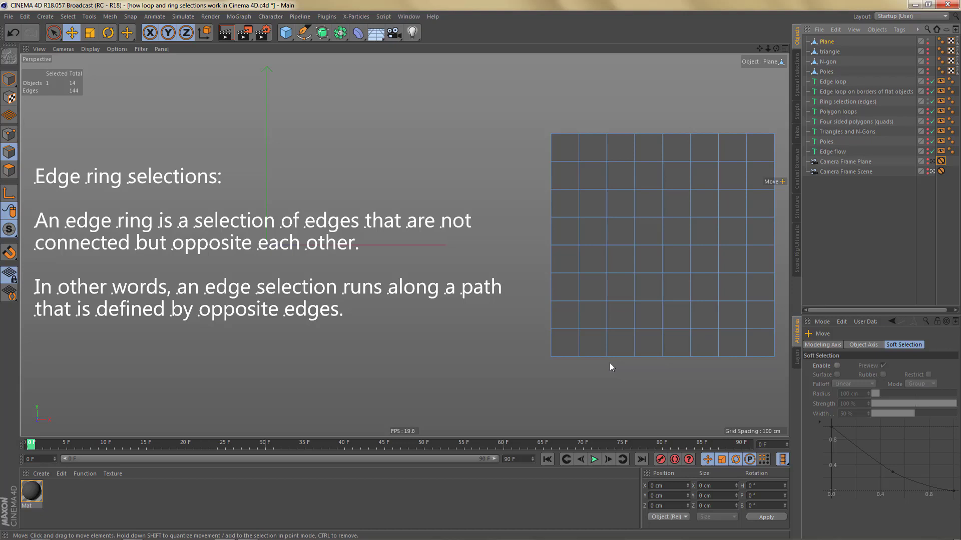
- Ring-select the horizontal edges in the plane's third column, and replace that with the ring of vertical edges in the fifth row
{"action": "key", "text": "u"}
{"action": "key", "text": "b"}
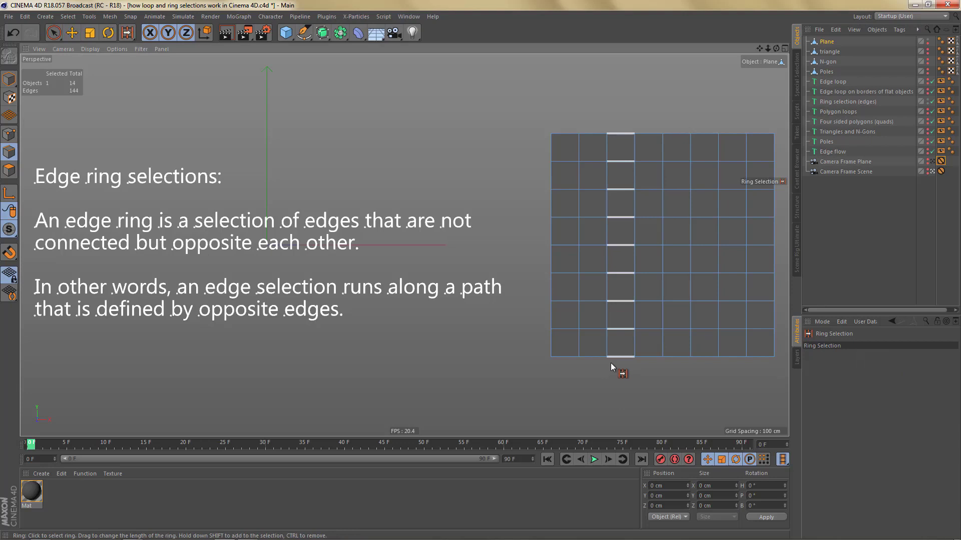
{"action": "left_click", "coordinate": [620, 274]}
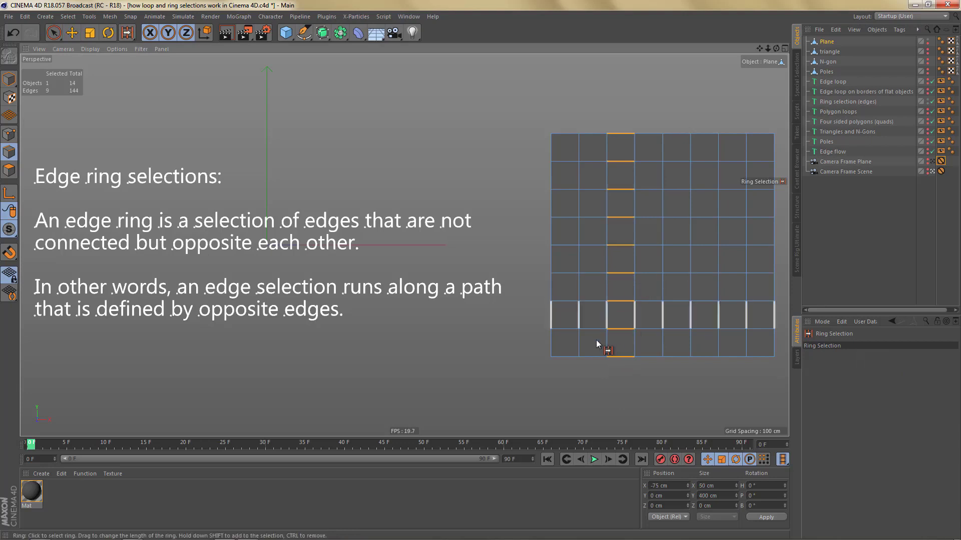
{"action": "left_click", "coordinate": [667, 255]}
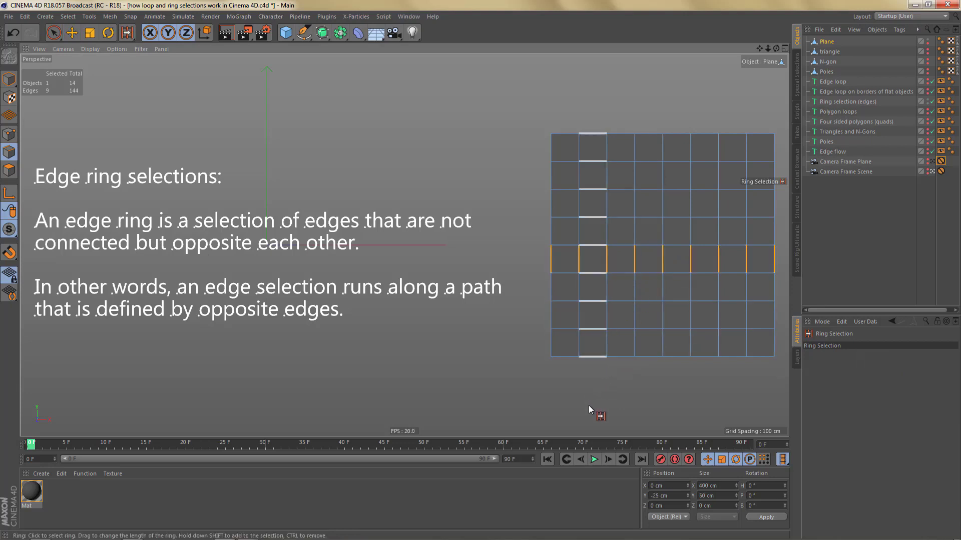
{"action": "key", "text": "space"}
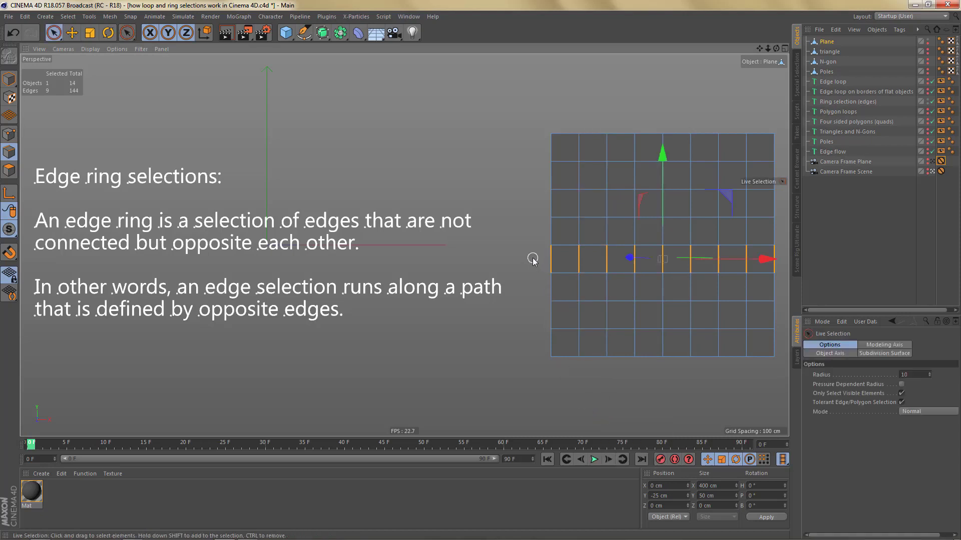
{"action": "left_click", "coordinate": [551, 259]}
{"action": "left_click_drag", "start_coordinate": [734, 257], "coordinate": [775, 259]}
- Weld three neighbouring points near the plane's centre into the point at X -50 cm, Y -50 cm
{"action": "key", "text": "e"}
{"action": "left_click_drag", "start_coordinate": [635, 271], "coordinate": [633, 244]}
{"action": "left_click", "coordinate": [662, 273], "text": "shift"}
{"action": "key", "text": "m"}
{"action": "key", "text": "q"}
{"action": "left_click", "coordinate": [632, 273]}
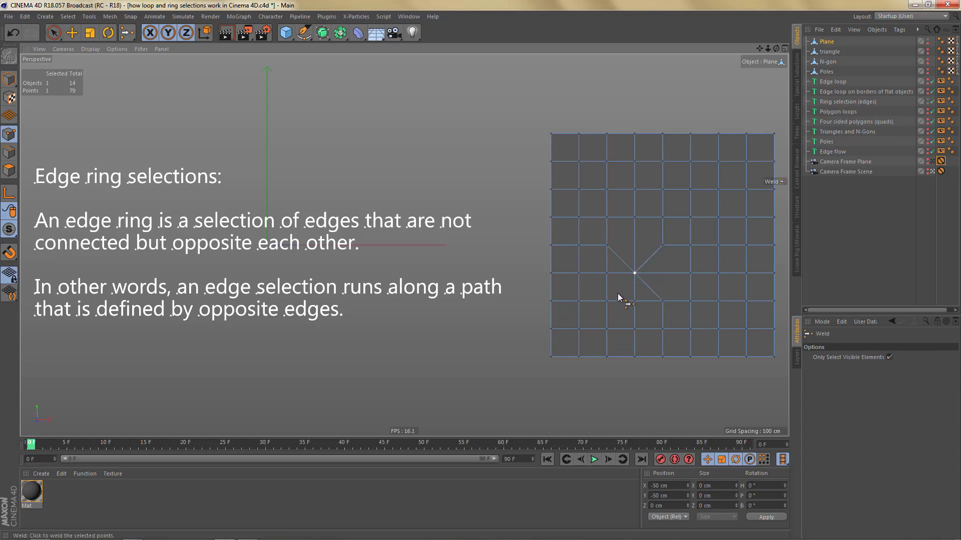
- Ring-select the fifth row's vertical edges from the right border through the welded area and trace the ring's path
{"action": "key", "text": "Return"}
{"action": "key", "text": "u"}
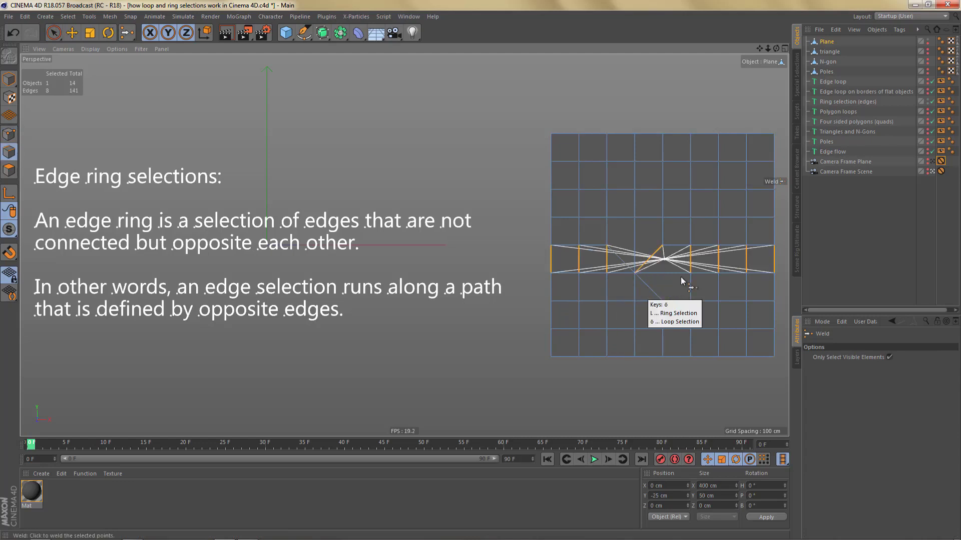
{"action": "key", "text": "b"}
{"action": "left_click", "coordinate": [754, 254]}
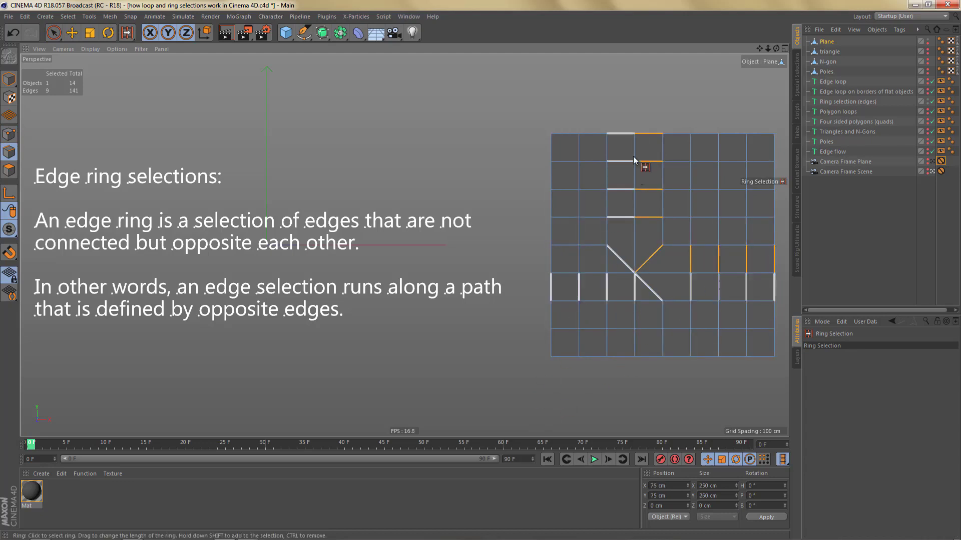
{"action": "key", "text": "9"}
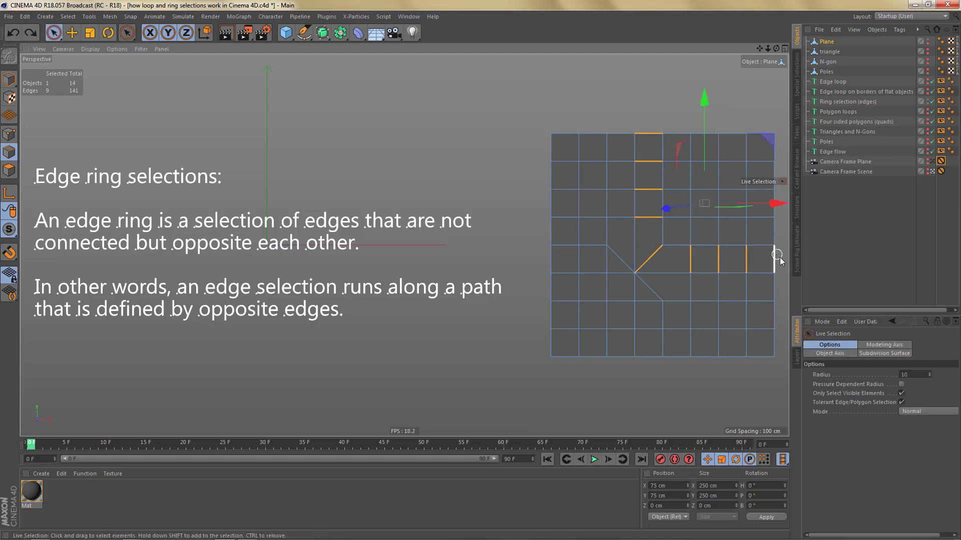
{"action": "mouse_move", "coordinate": [775, 256]}
{"action": "left_mouse_down"}
{"action": "mouse_move", "coordinate": [698, 259]}
{"action": "mouse_move", "coordinate": [651, 197]}
{"action": "mouse_move", "coordinate": [643, 136]}
{"action": "mouse_move", "coordinate": [644, 157]}
{"action": "left_mouse_up"}
- Undo the ring selection and the weld near the centre, and deselect all edges of the plane
{"action": "key", "text": "ctrl+z"}
{"action": "key", "text": "ctrl+z"}
{"action": "key", "text": "ctrl+z"}
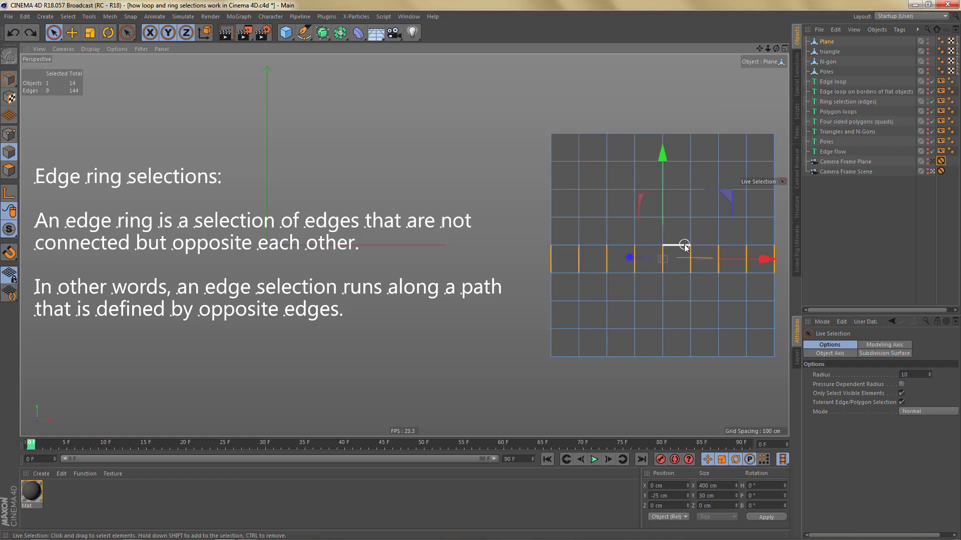
{"action": "left_click", "coordinate": [653, 294]}
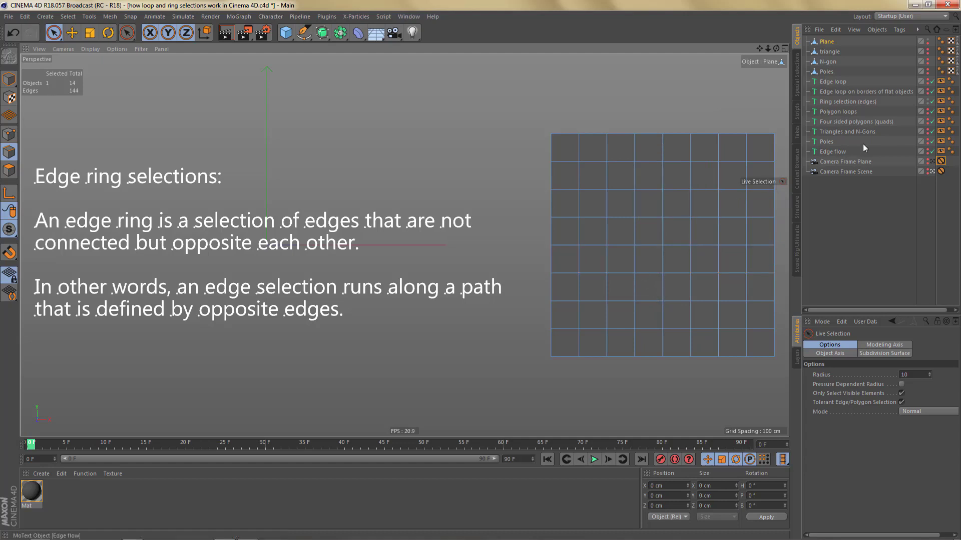
- Hide the Ring selection (edges) text and show the Polygon loops text
{"action": "left_click", "coordinate": [925, 100]}
{"action": "left_click", "coordinate": [926, 110]}
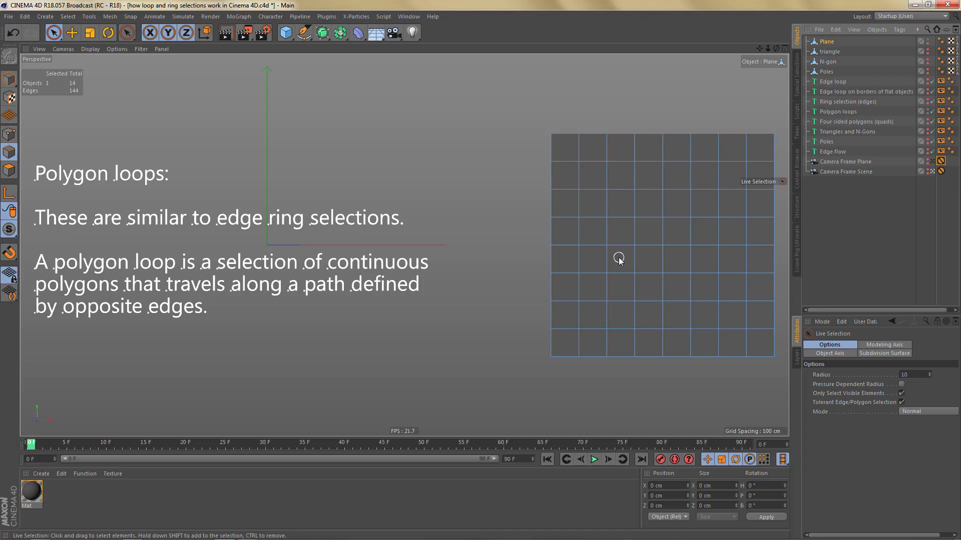
- Loop-select the plane's third column of polygons, followed by the fifth row from the top
{"action": "key", "text": "u"}
{"action": "key", "text": "b"}
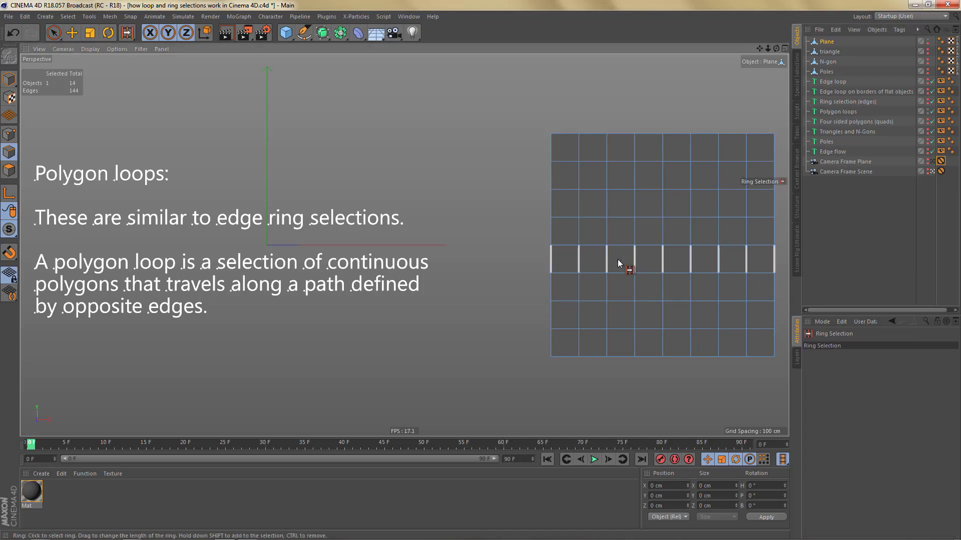
{"action": "key", "text": "Return"}
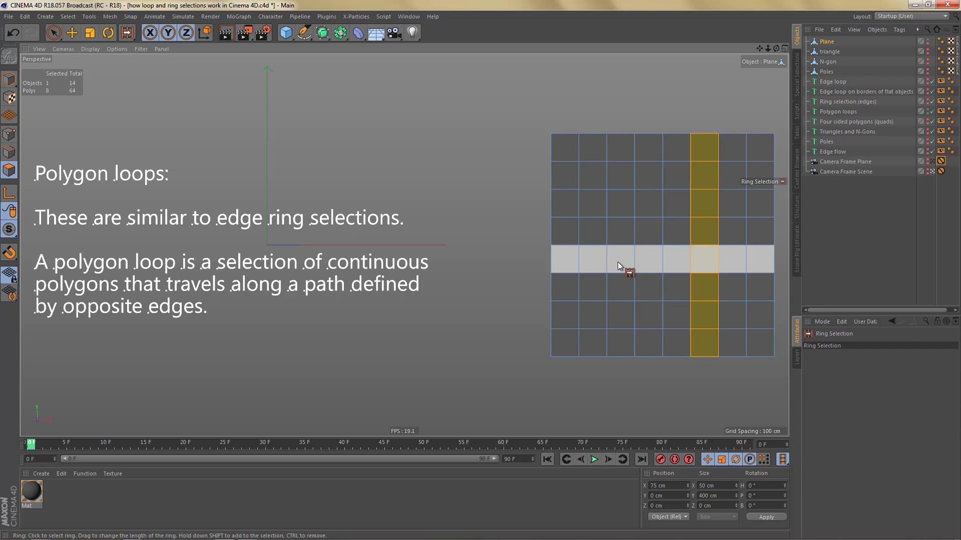
{"action": "key", "text": "u"}
{"action": "key", "text": "l"}
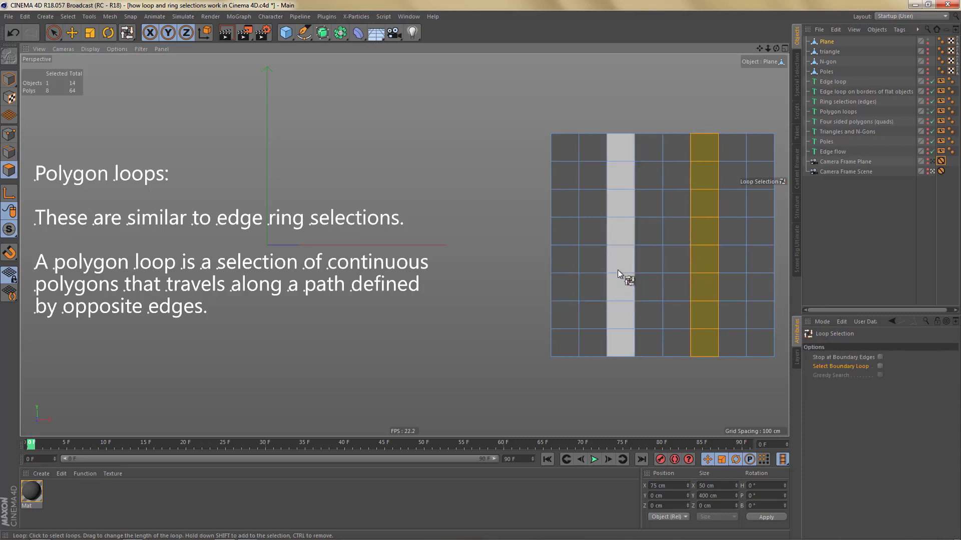
{"action": "left_click", "coordinate": [617, 271]}
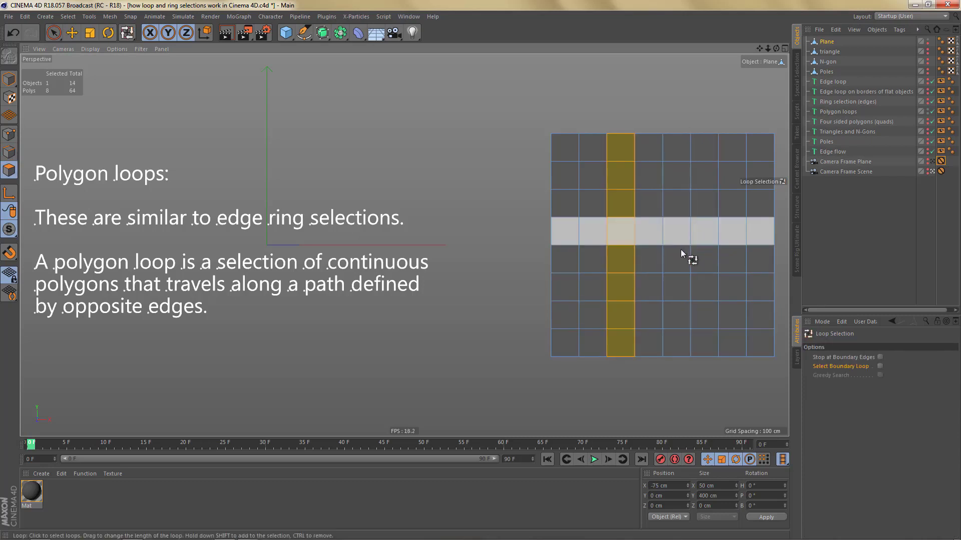
{"action": "left_click", "coordinate": [668, 256]}
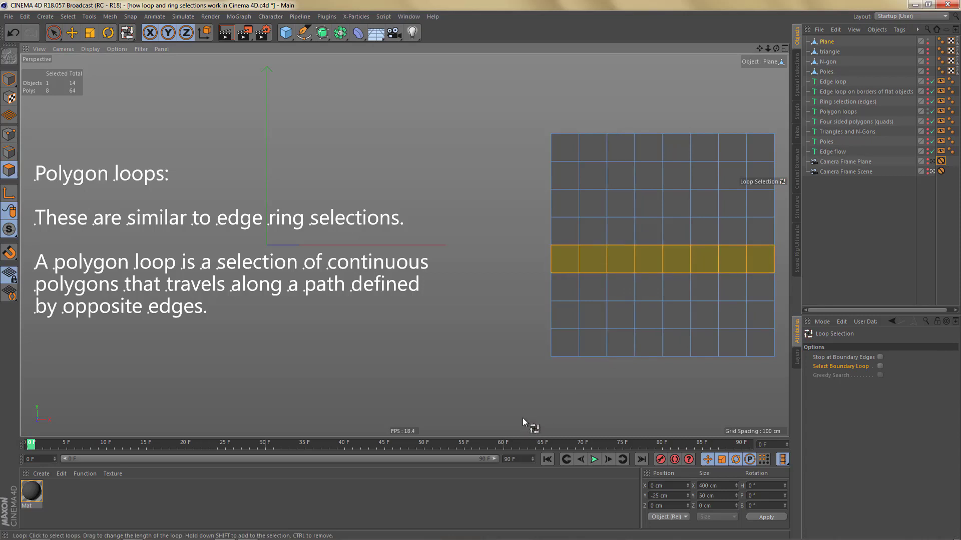
- Select all vertical edges of the plane's fifth row with Live Selection, from the left border to the right
{"action": "key", "text": "Return"}
{"action": "right_click", "coordinate": [523, 365]}
{"action": "left_click", "coordinate": [537, 380]}
{"action": "left_click_drag", "start_coordinate": [550, 261], "coordinate": [635, 264]}
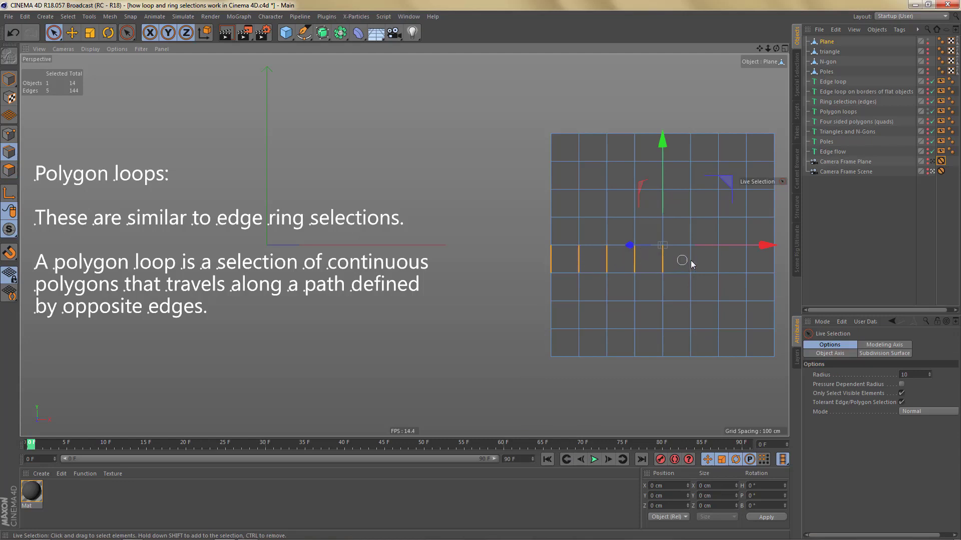
{"action": "left_click_drag", "start_coordinate": [733, 265], "coordinate": [774, 265]}
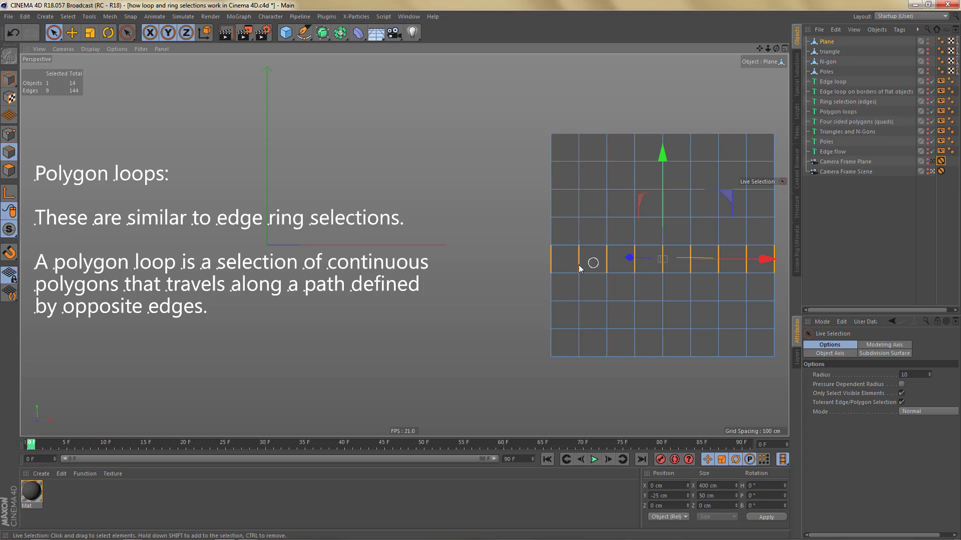
- Replace the Polygon loops text with Four sided polygons (quads) and select the four edges of the second quad in the fifth row
{"action": "left_click", "coordinate": [926, 111]}
{"action": "left_click", "coordinate": [926, 122]}
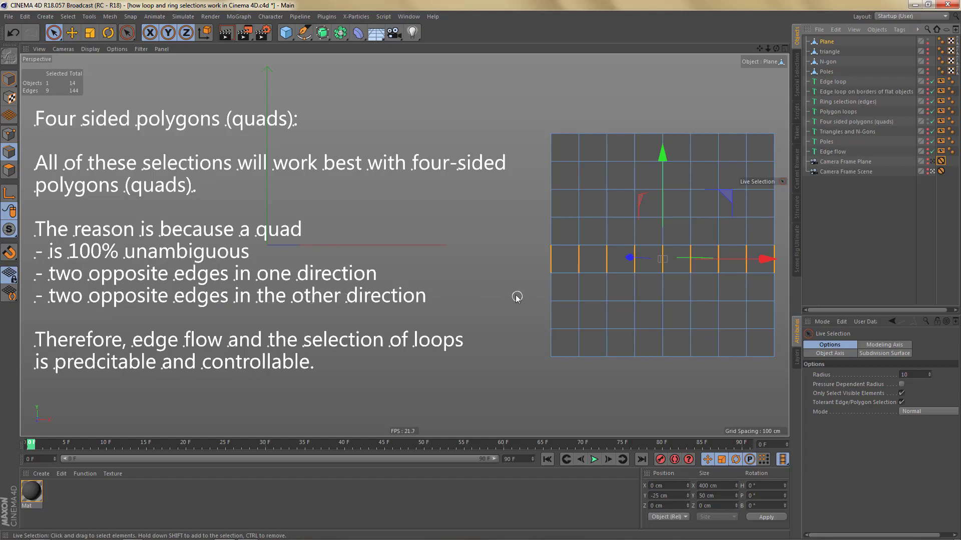
{"action": "key", "text": "Return"}
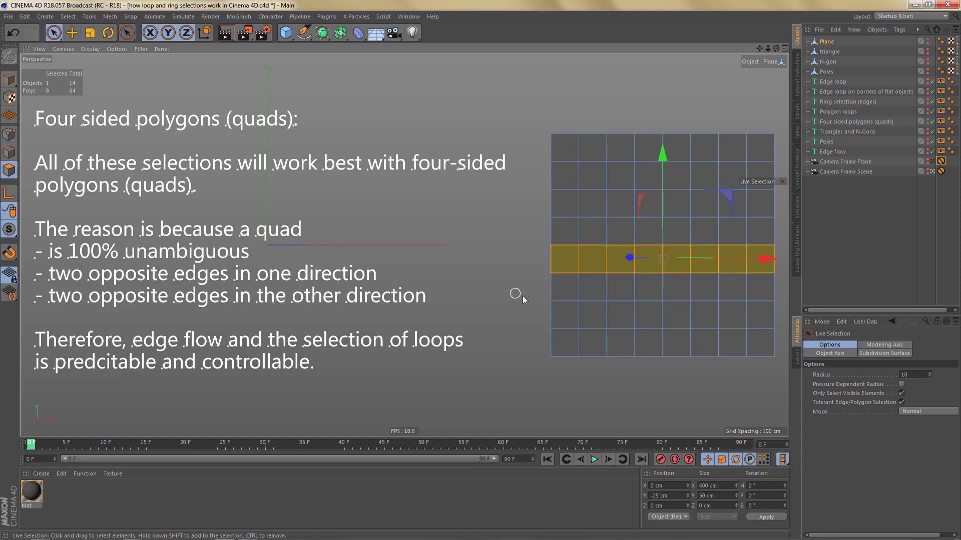
{"action": "left_click", "coordinate": [592, 260]}
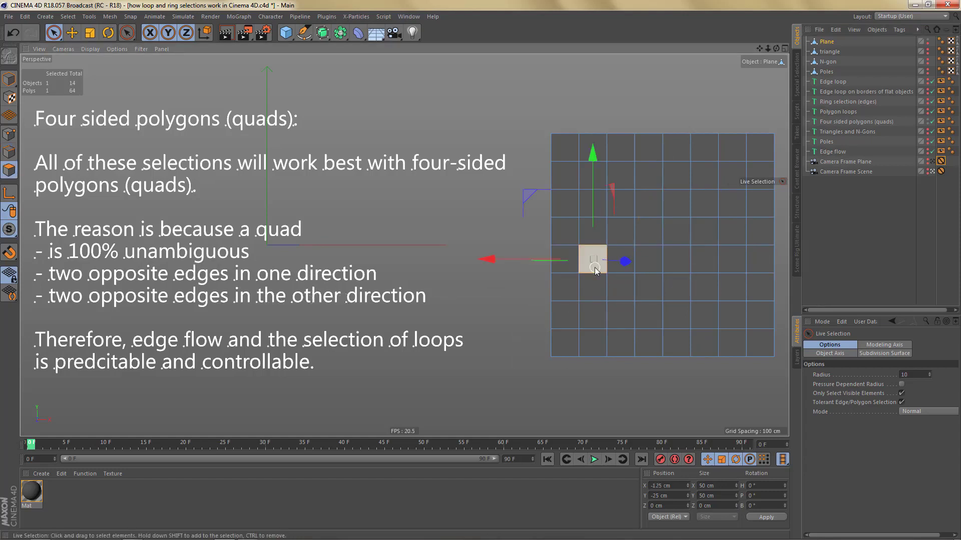
{"action": "left_click", "coordinate": [9, 153], "text": "ctrl"}
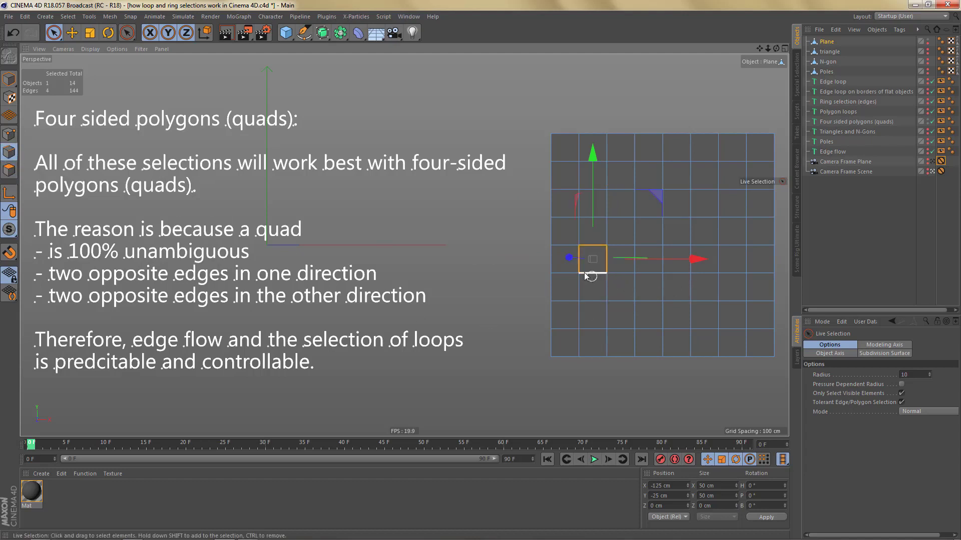
- Select the quad's two opposite vertical edges, followed by its two opposite horizontal edges
{"action": "mouse_move", "coordinate": [566, 262]}
{"action": "left_mouse_down"}
{"action": "mouse_move", "coordinate": [593, 258]}
{"action": "mouse_move", "coordinate": [568, 260]}
{"action": "left_mouse_up"}
{"action": "left_click", "coordinate": [566, 265]}
{"action": "left_click", "coordinate": [607, 260], "text": "shift"}
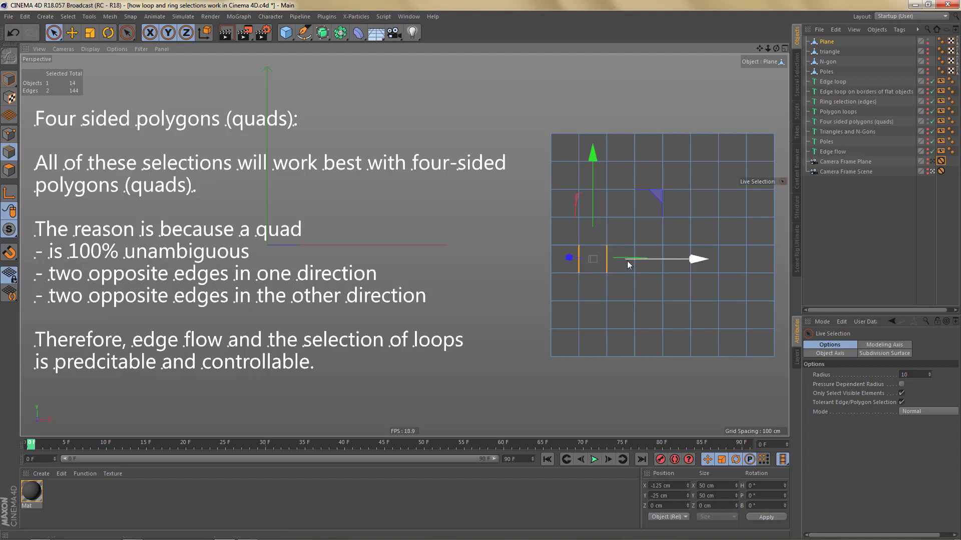
{"action": "left_click", "coordinate": [593, 273]}
{"action": "left_click", "coordinate": [592, 245], "text": "shift"}
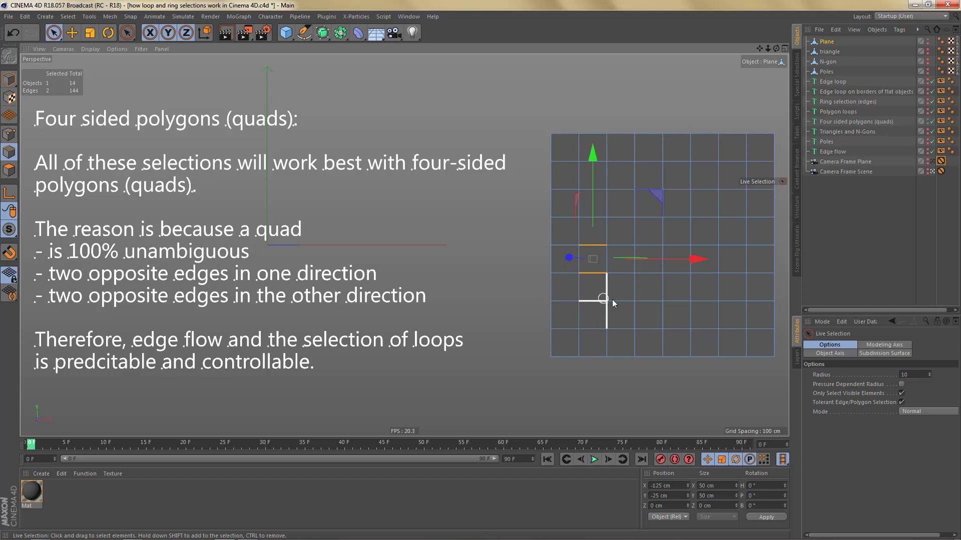
- Replace the quads text with Triangles and N-Gons, and swap the Plane for the triangle object, making it active
{"action": "left_click", "coordinate": [926, 122]}
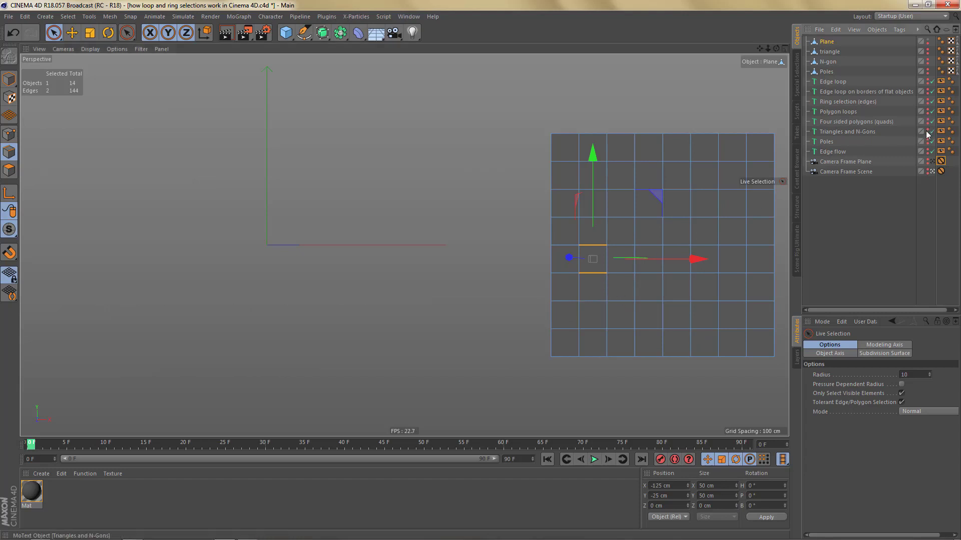
{"action": "left_click", "coordinate": [926, 131]}
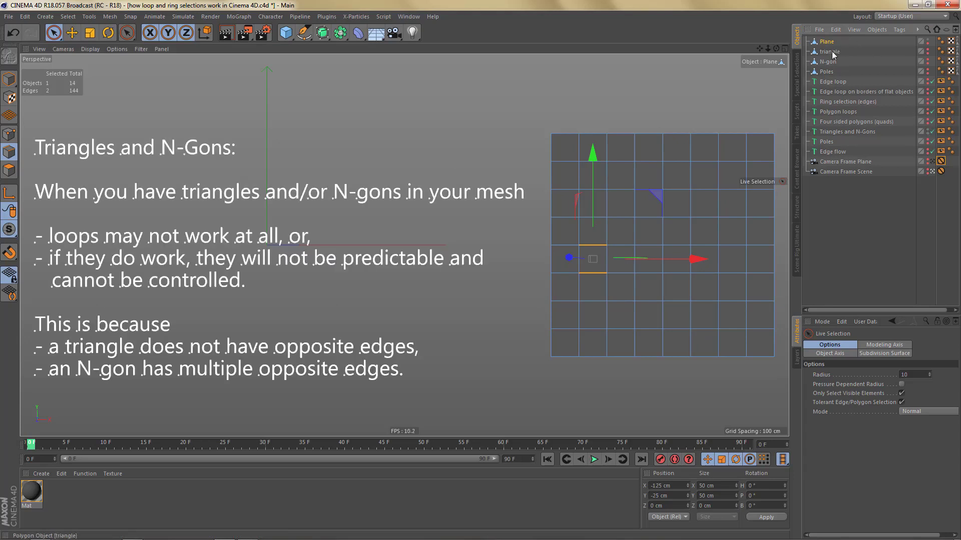
{"action": "left_click", "coordinate": [927, 41]}
{"action": "left_click", "coordinate": [926, 51]}
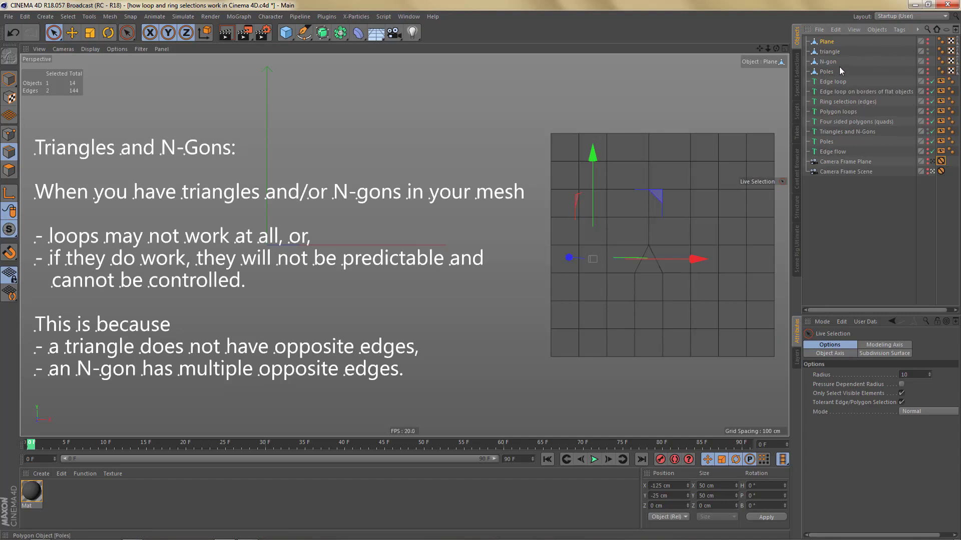
{"action": "left_click", "coordinate": [830, 51]}
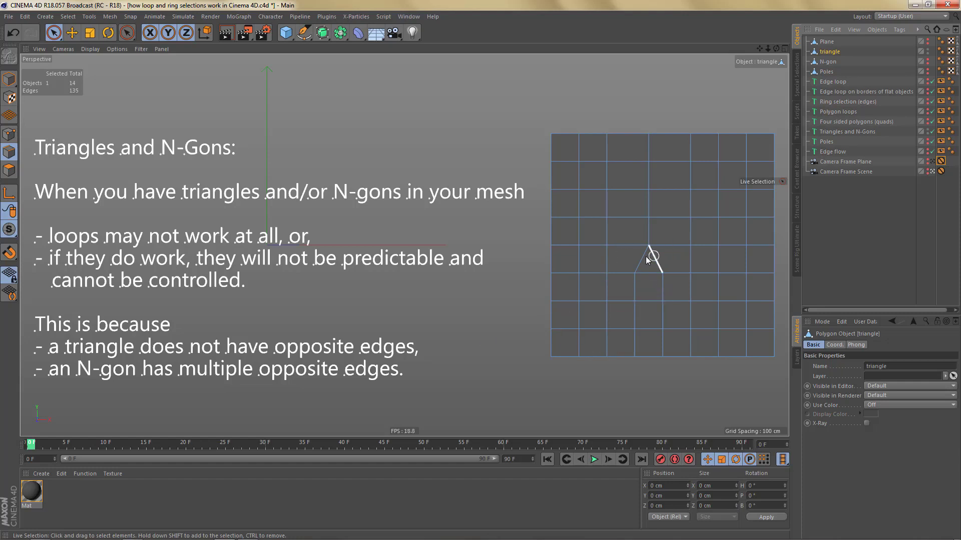
- Deselect the triangle object's polygons and loop-select, one at a time, its second column, third column from the right and the row containing the triangle
{"action": "left_click", "coordinate": [650, 293]}
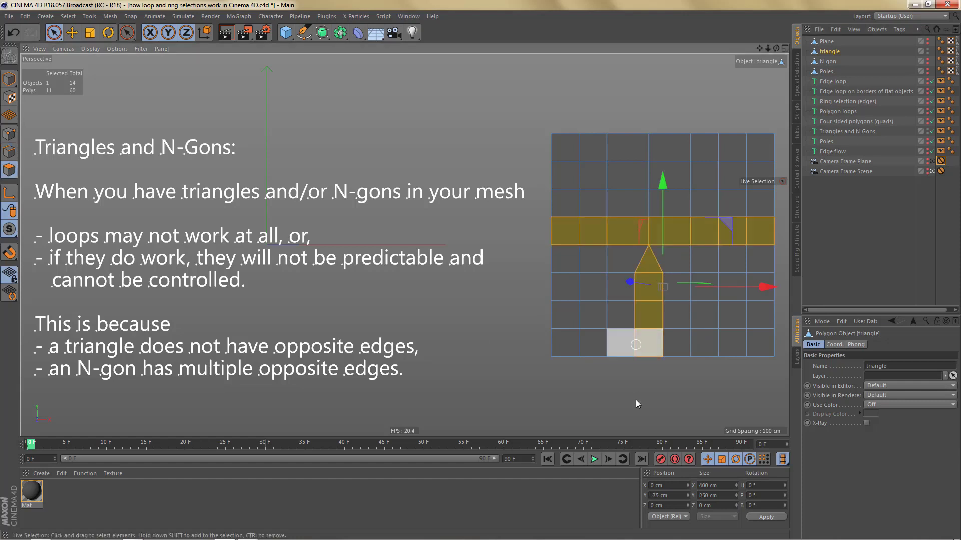
{"action": "left_click", "coordinate": [637, 394]}
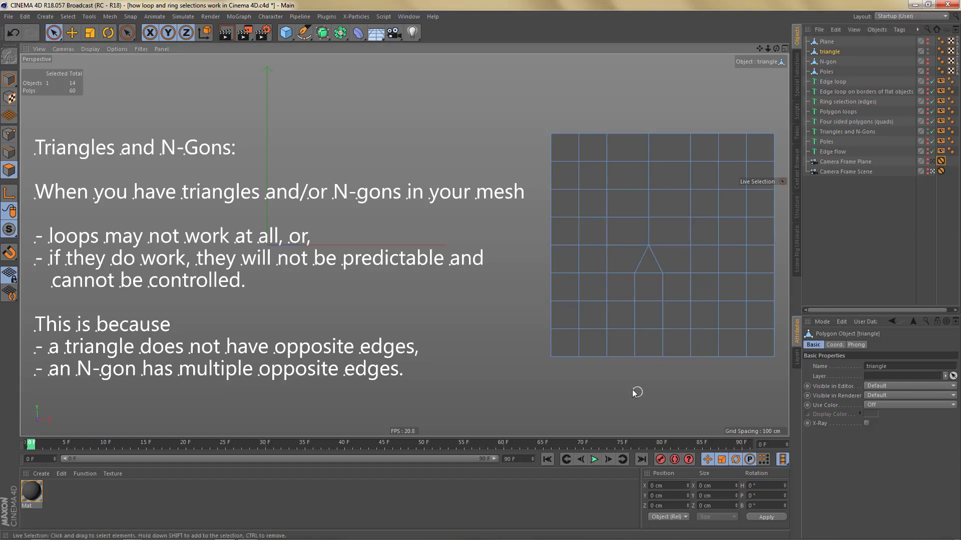
{"action": "key", "text": "u"}
{"action": "key", "text": "l"}
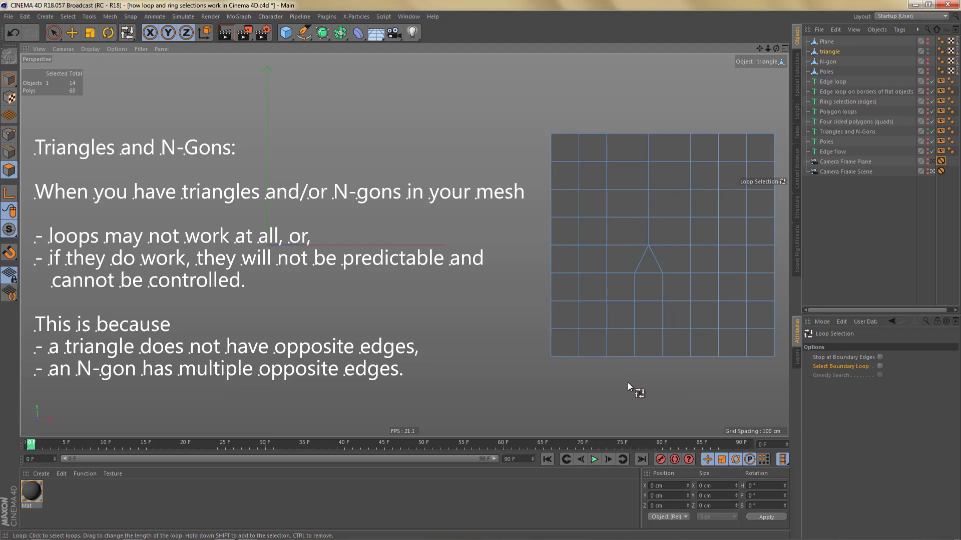
{"action": "left_click", "coordinate": [591, 336]}
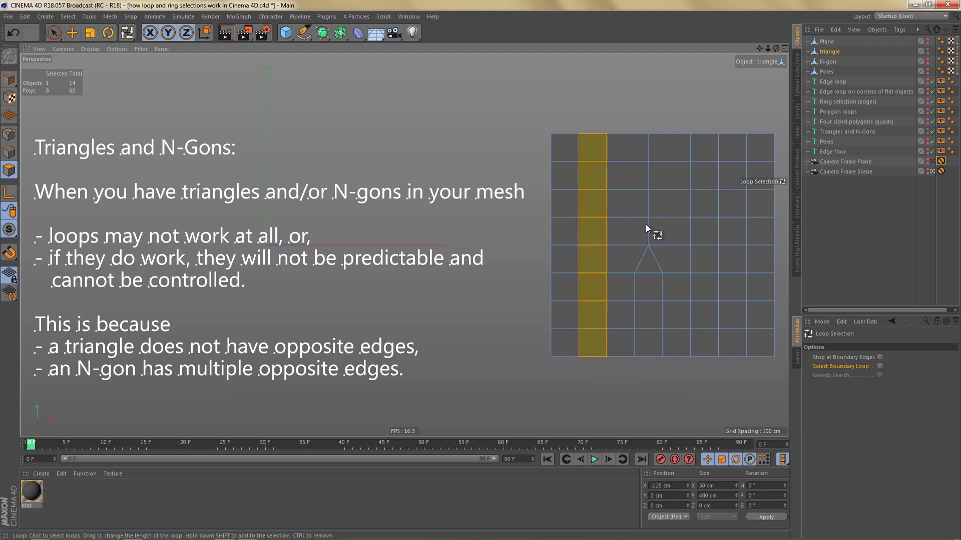
{"action": "left_click", "coordinate": [721, 200]}
{"action": "left_click", "coordinate": [706, 239]}
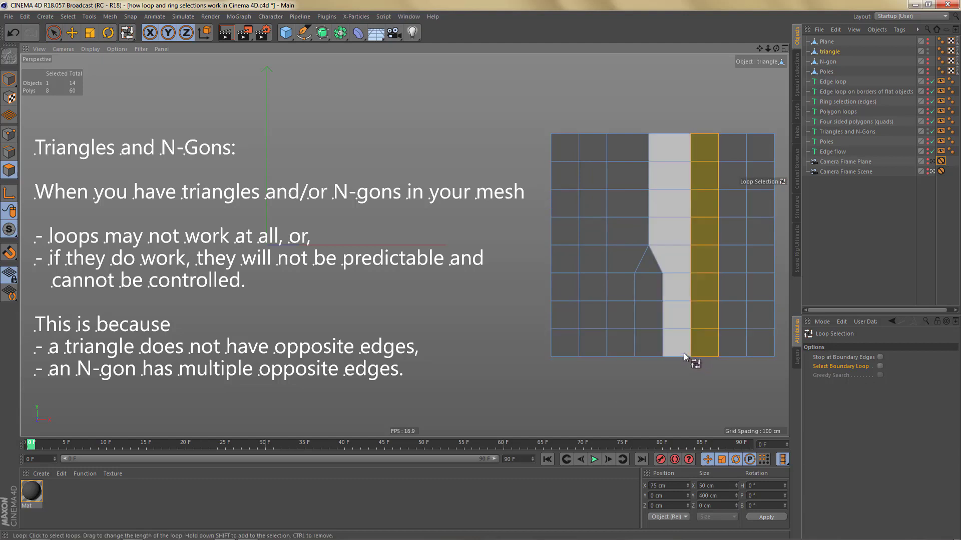
{"action": "left_click", "coordinate": [689, 255]}
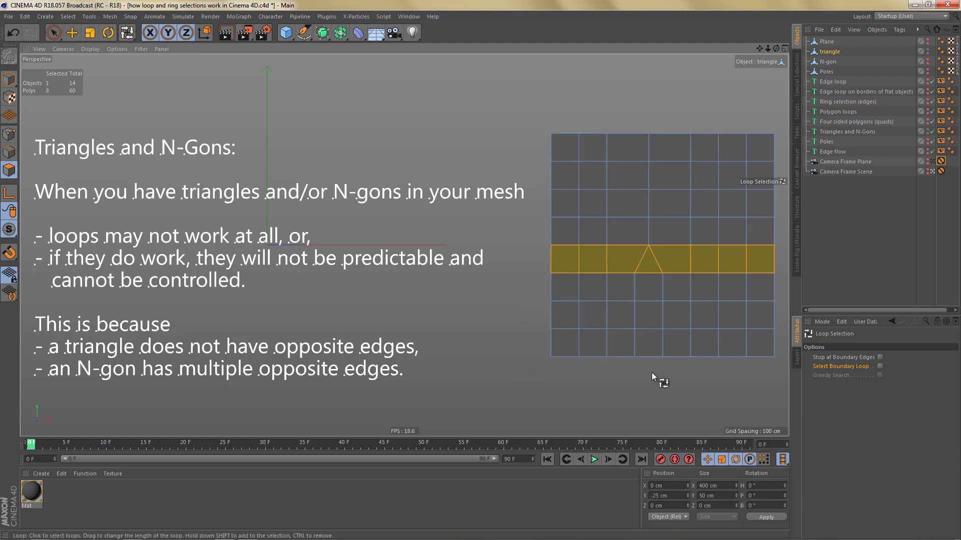
- Compare the polygon loop from the column below the triangle with loops on the second column and sixth row, ending on the column below the triangle
{"action": "left_click", "coordinate": [649, 332]}
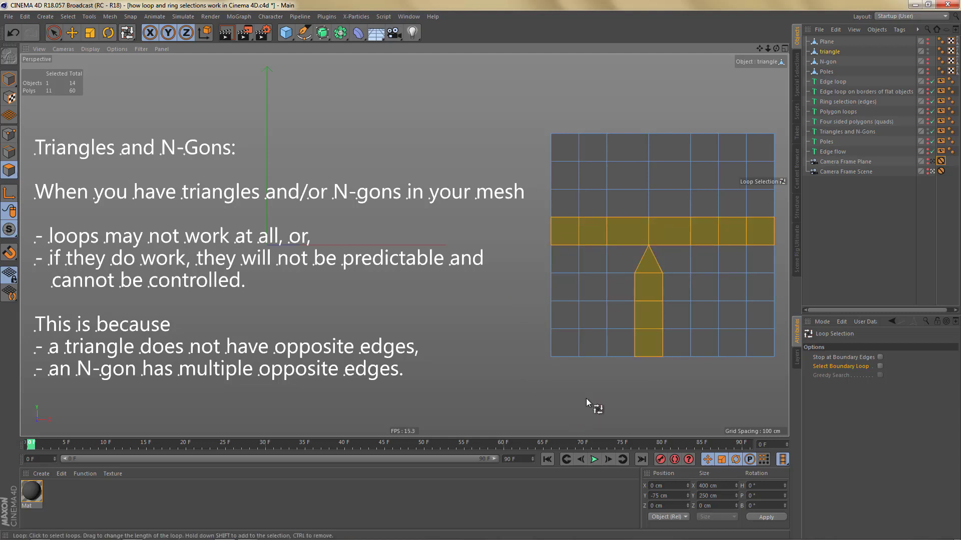
{"action": "left_click", "coordinate": [598, 330]}
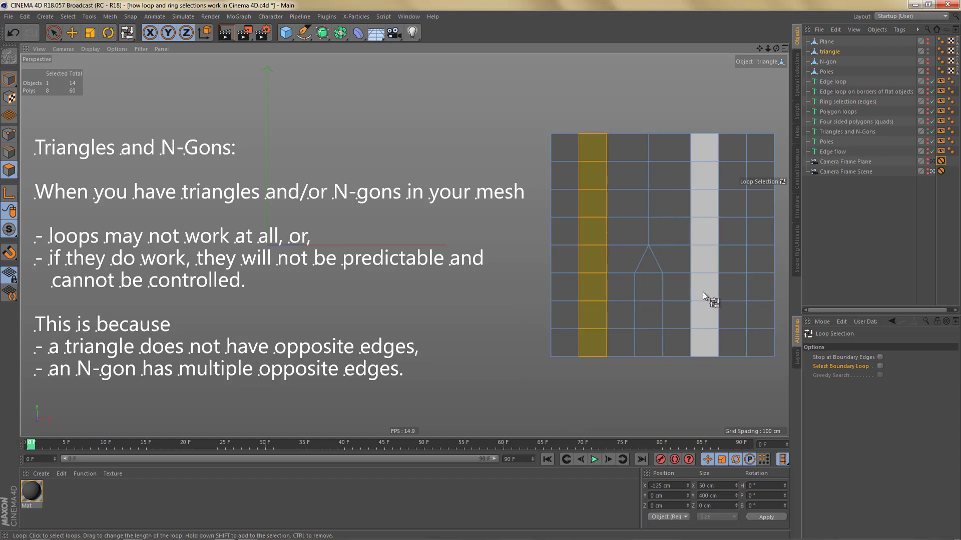
{"action": "left_click", "coordinate": [710, 283]}
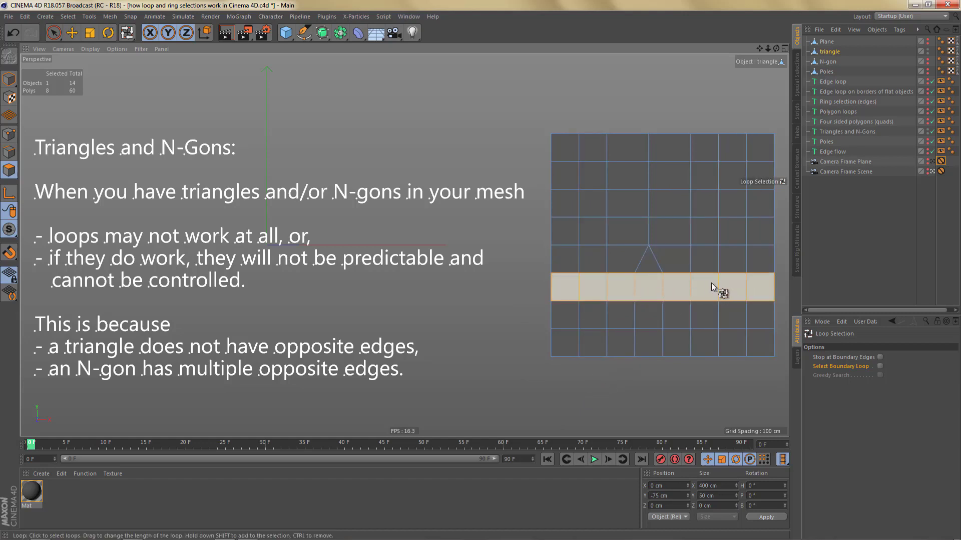
{"action": "left_click", "coordinate": [643, 327]}
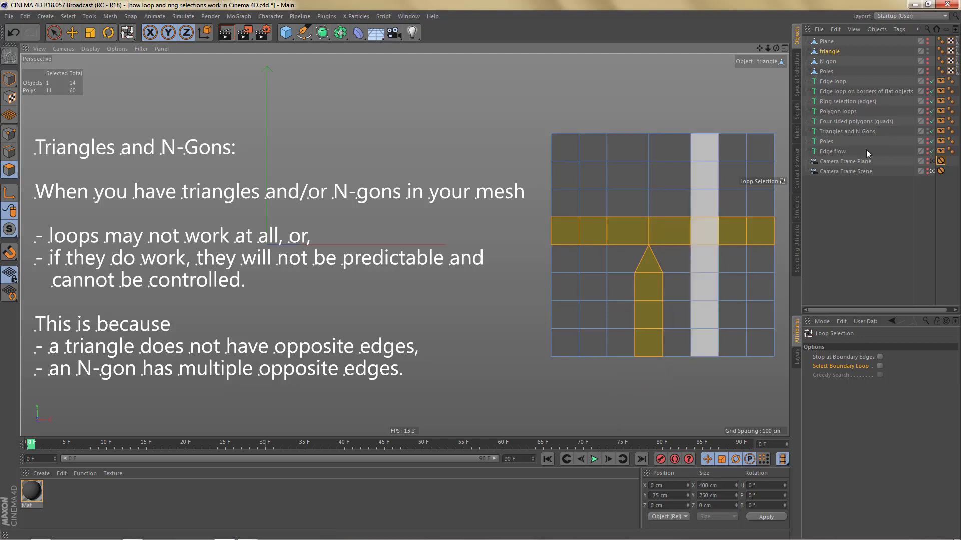
- Hide the triangle object, show the N-gon object and make it active
{"action": "left_click", "coordinate": [927, 51]}
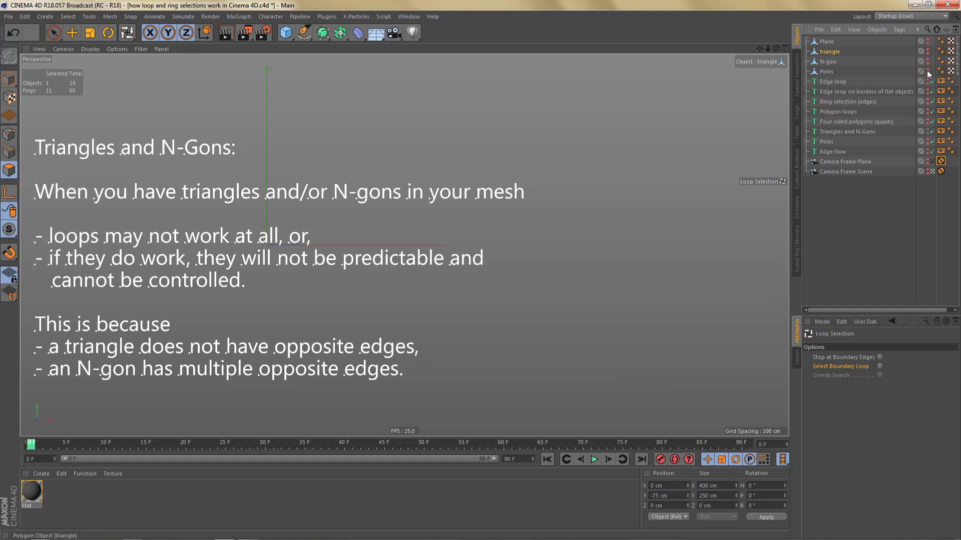
{"action": "left_click", "coordinate": [927, 59]}
{"action": "left_click", "coordinate": [829, 61]}
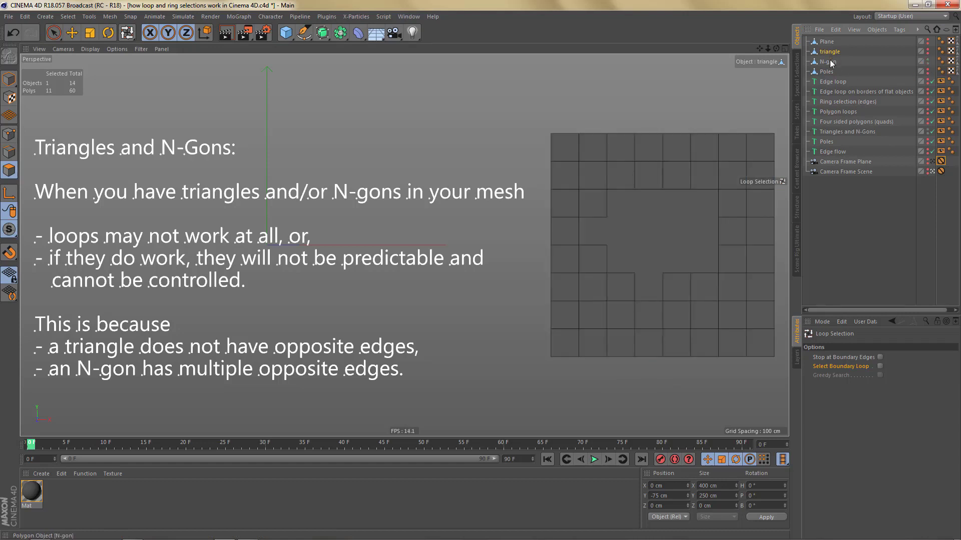
- Loop-select polygons running into the N-gon from below, from the fifth row's right border and from the sixth row's left side
{"action": "left_click", "coordinate": [643, 396]}
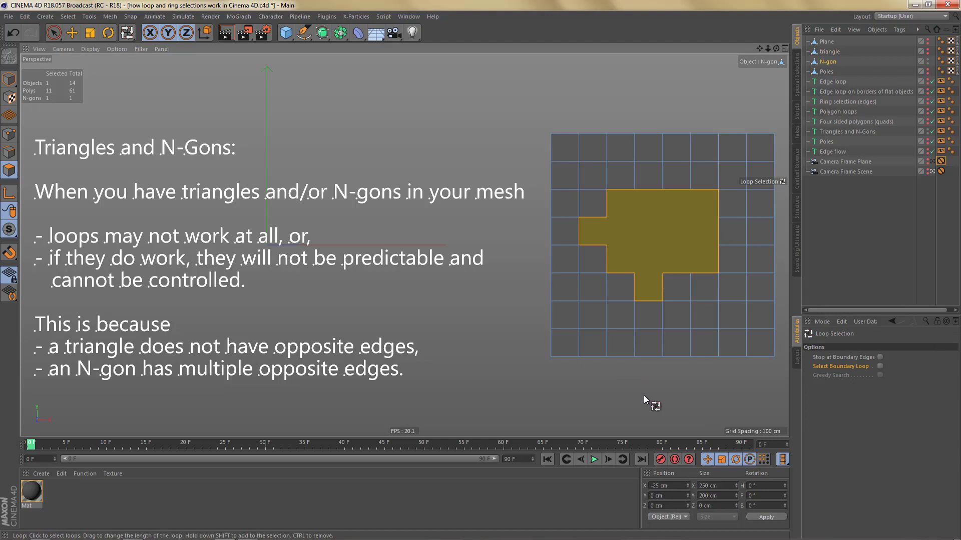
{"action": "left_click", "coordinate": [647, 332]}
{"action": "left_click", "coordinate": [766, 254]}
{"action": "left_click", "coordinate": [564, 299]}
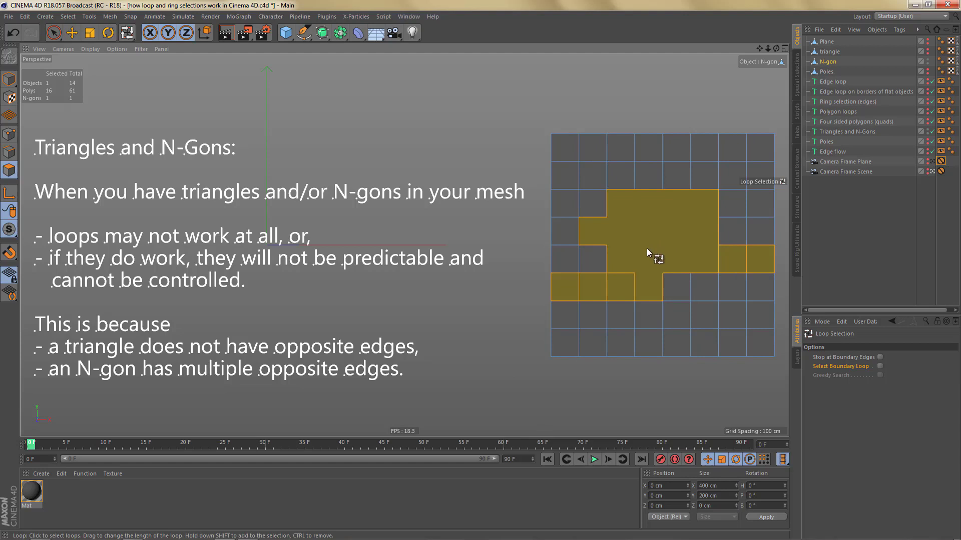
{"action": "left_click", "coordinate": [630, 279]}
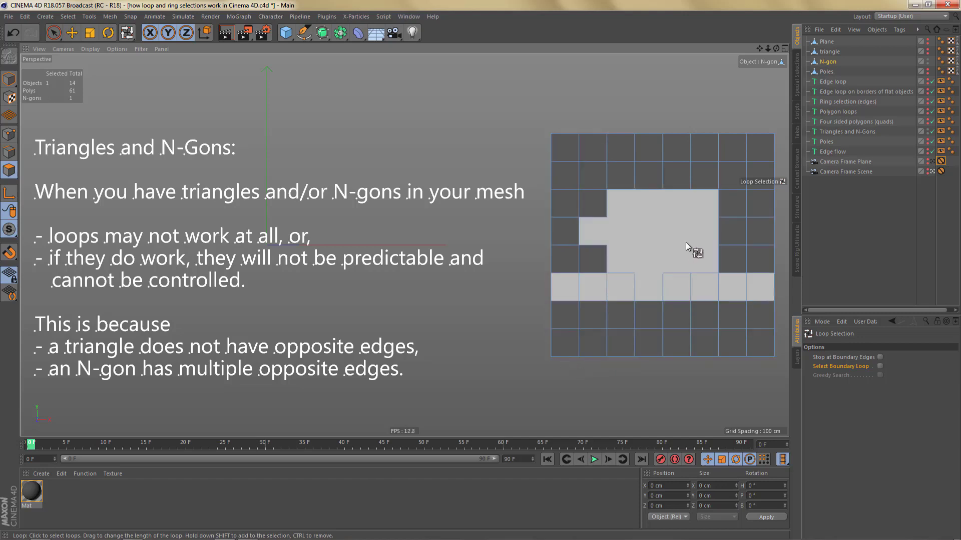
- Hide the Triangles and N-Gons text, swap the N-gon for the Poles object and deselect all of its polygons
{"action": "left_click", "coordinate": [926, 130]}
{"action": "left_click", "coordinate": [927, 71]}
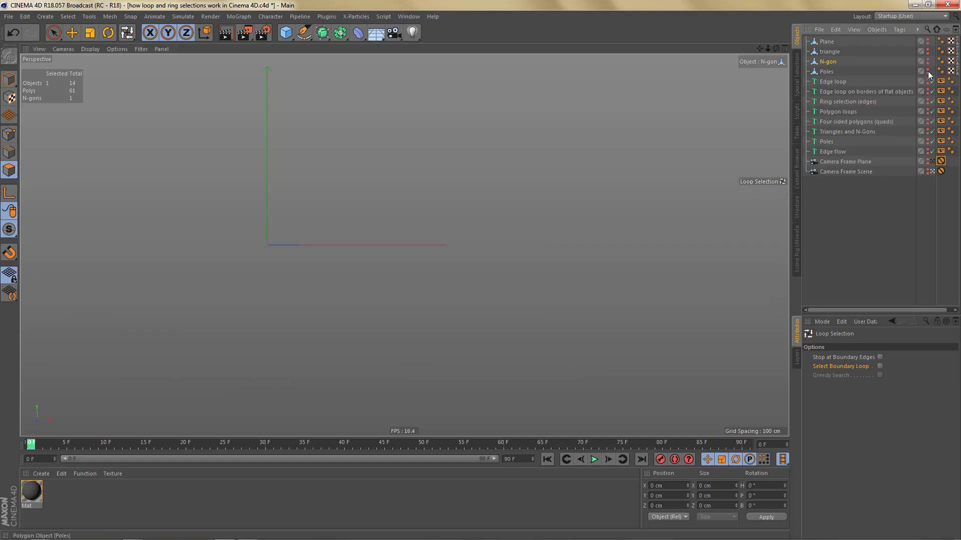
{"action": "left_click", "coordinate": [829, 71]}
{"action": "left_click", "coordinate": [704, 206]}
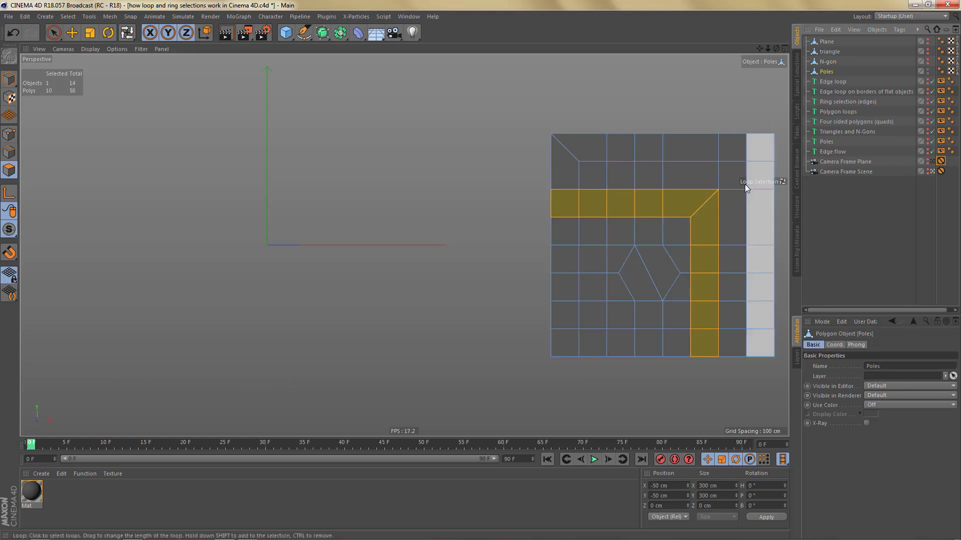
{"action": "key", "text": "ctrl+shift+a"}
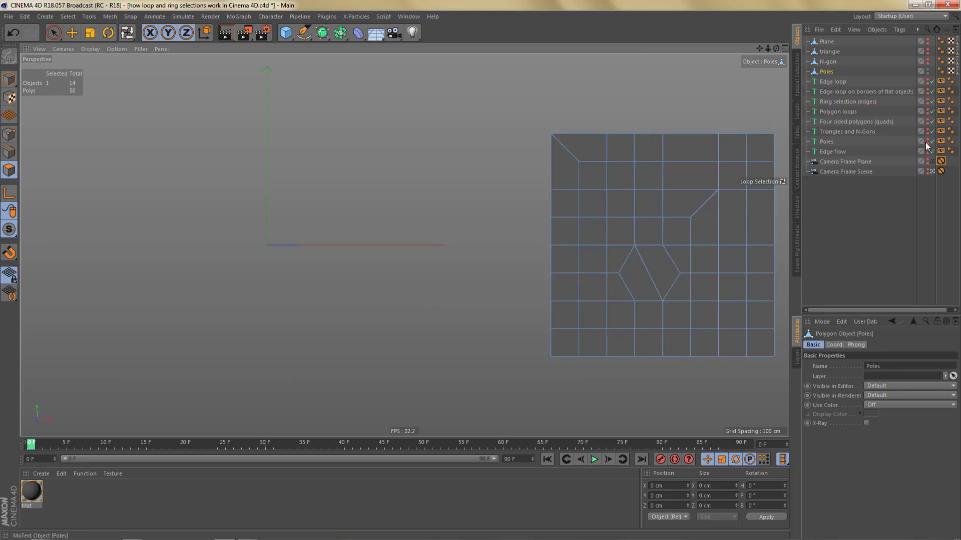
- Show the Poles text and, in edge mode, live-select the edges meeting at the five-edge pole, followed by those at the three-edge pole
{"action": "key", "text": "Return"}
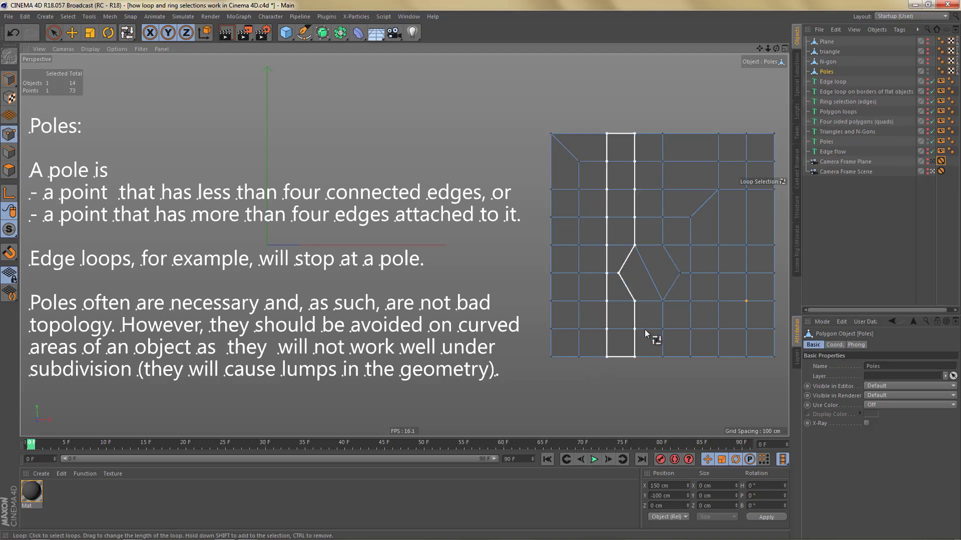
{"action": "key", "text": "Return"}
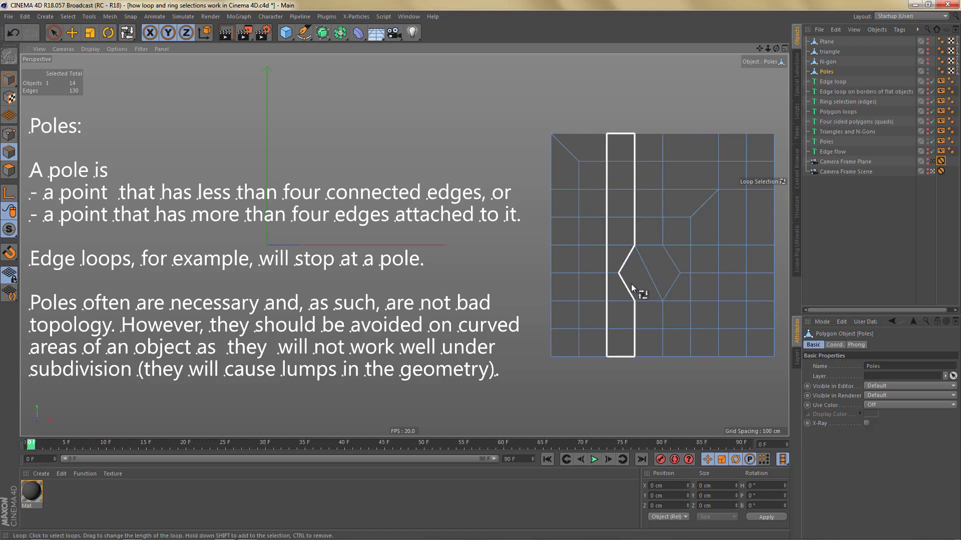
{"action": "key", "text": "9"}
{"action": "left_click", "coordinate": [635, 245]}
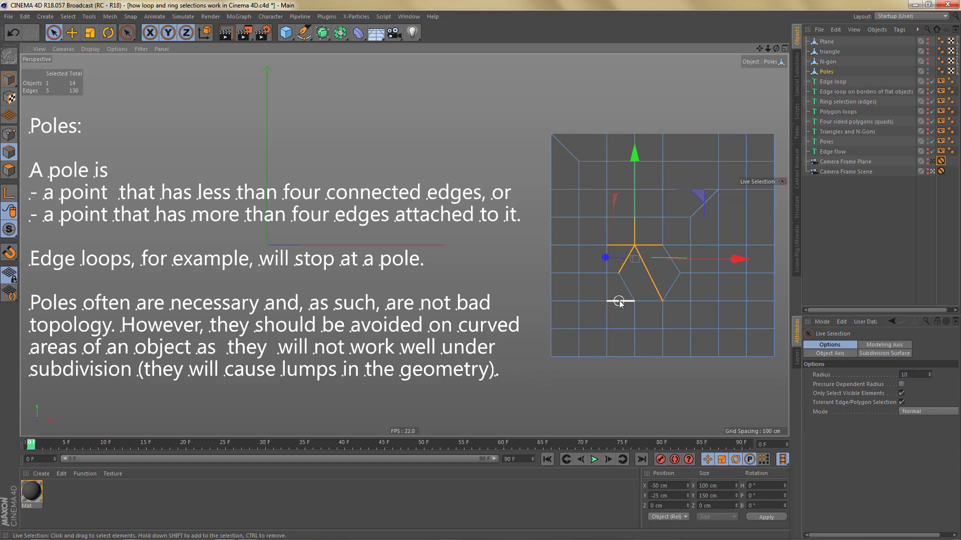
{"action": "left_click", "coordinate": [690, 218]}
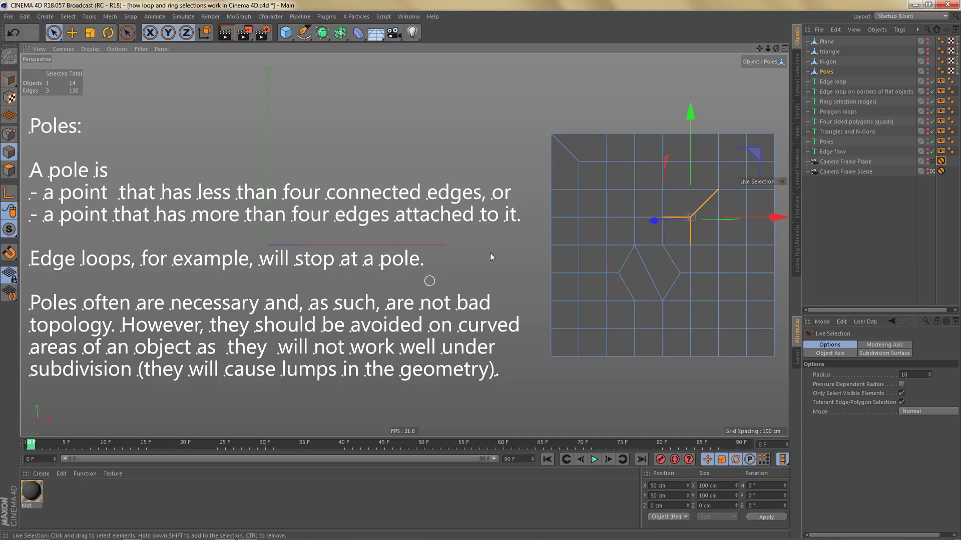
- Loop-select the middle row's edges from the left border, the column below the three-edge pole and the outer border, and deselect everything
{"action": "key", "text": "e"}
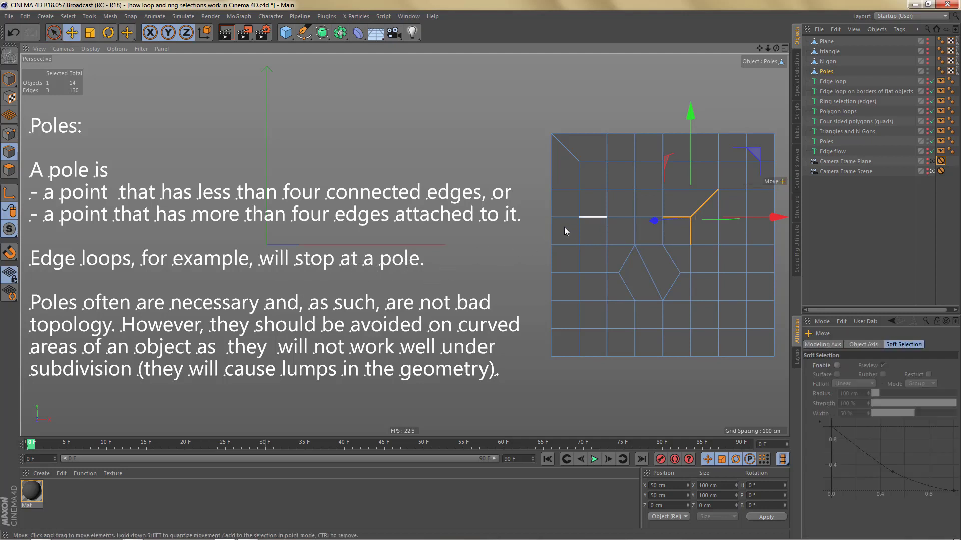
{"action": "double_click", "coordinate": [561, 246]}
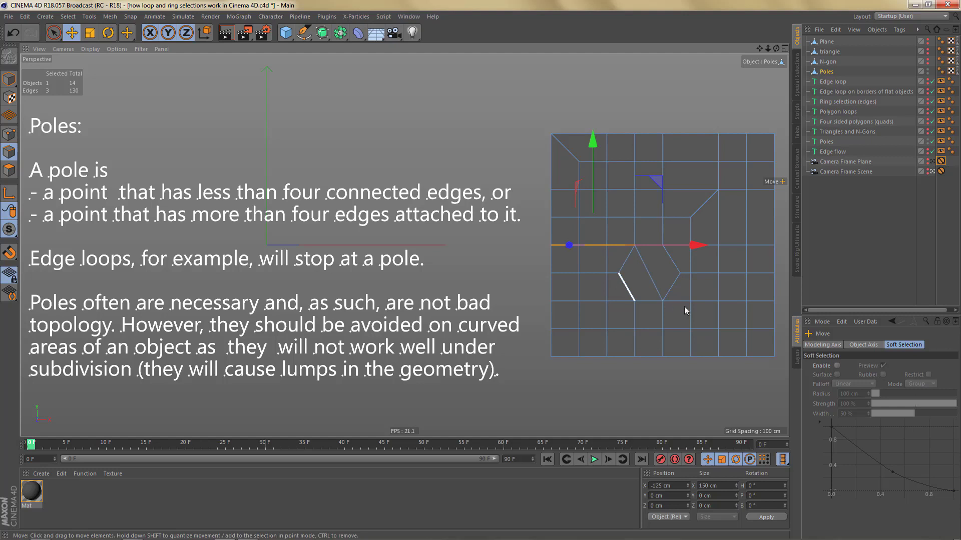
{"action": "double_click", "coordinate": [690, 288]}
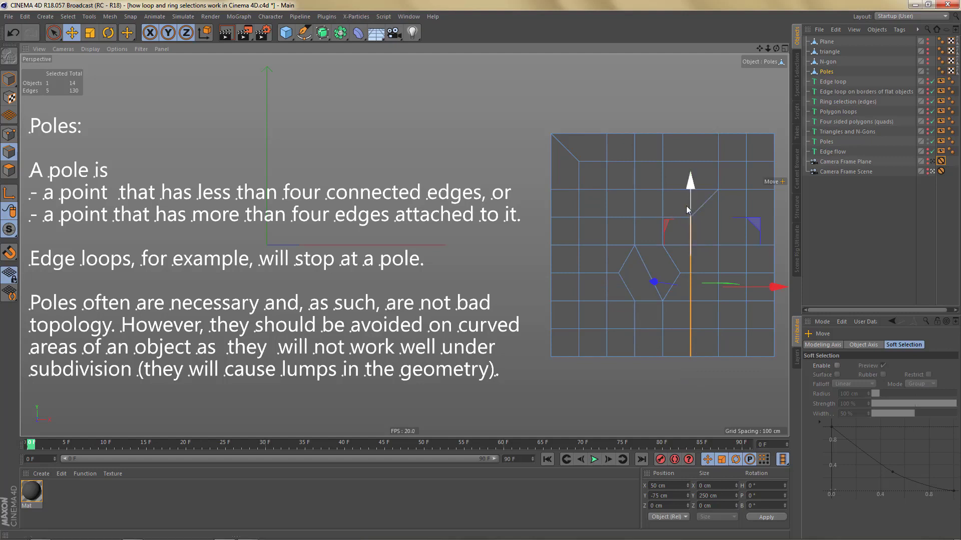
{"action": "double_click", "coordinate": [551, 316]}
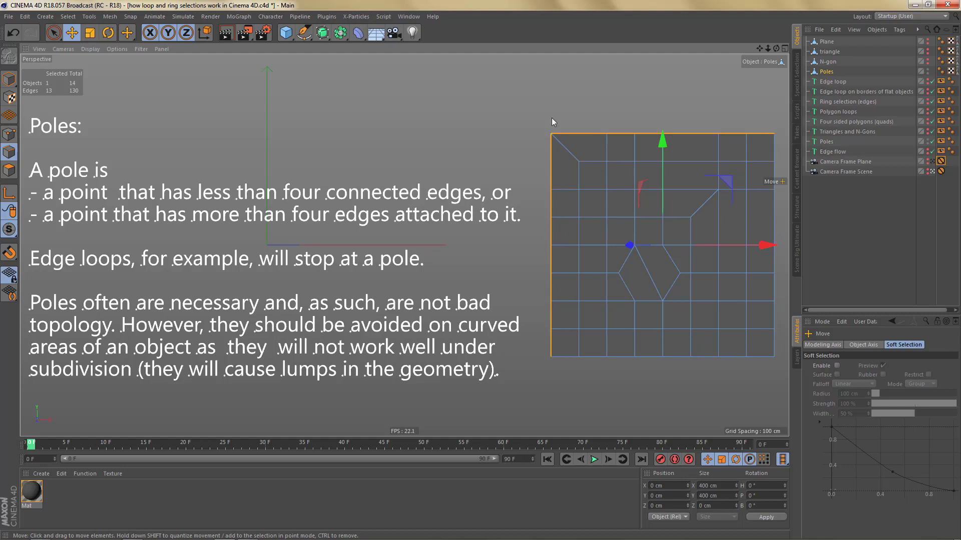
{"action": "left_click", "coordinate": [603, 374]}
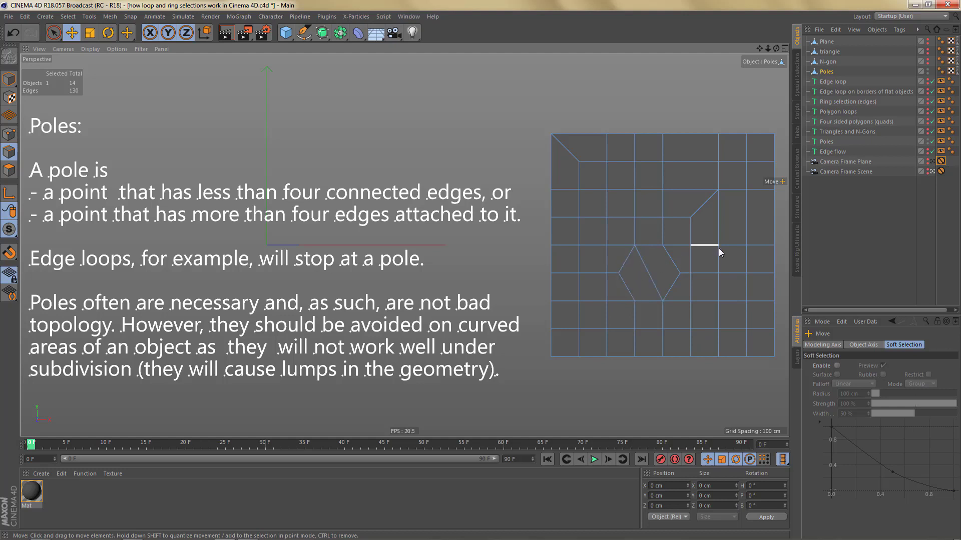
- Swap the Poles text for the Edge flow text and loop-select the mesh's outer border edges
{"action": "left_click", "coordinate": [927, 142]}
{"action": "left_click", "coordinate": [927, 150]}
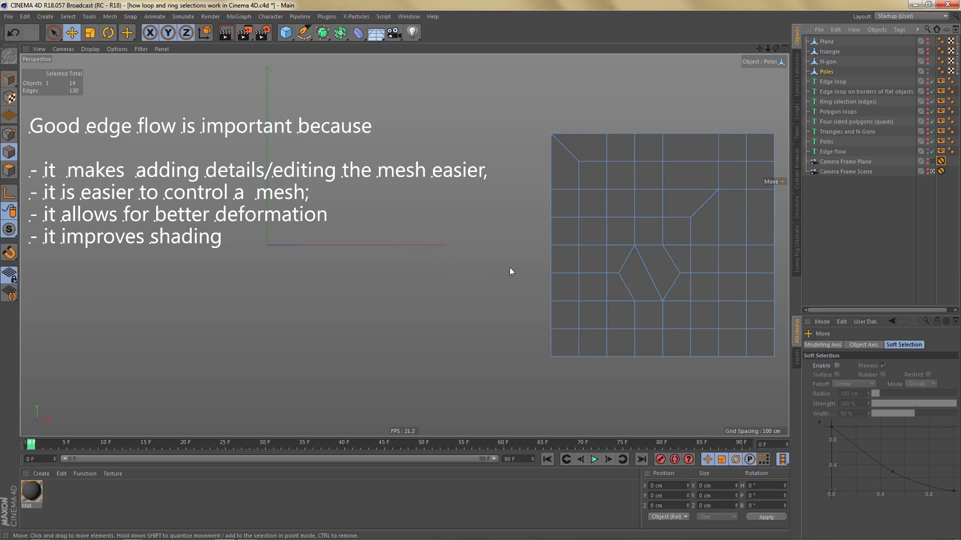
{"action": "left_click", "coordinate": [553, 290]}
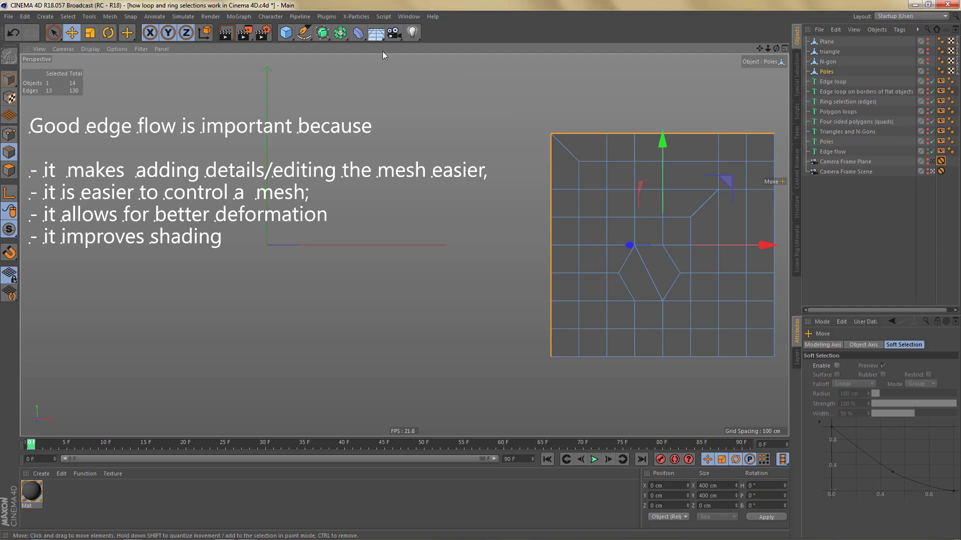
- Place the Poles object under a Subdivision Surface to view the smoothed mesh, and undo it
{"action": "left_click", "coordinate": [322, 32], "text": "alt"}
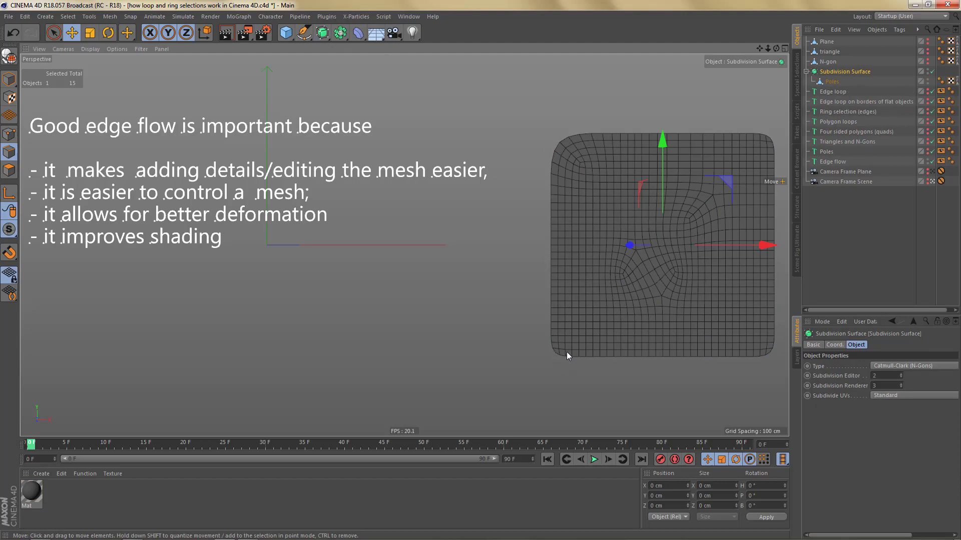
{"action": "key", "text": "ctrl+z"}
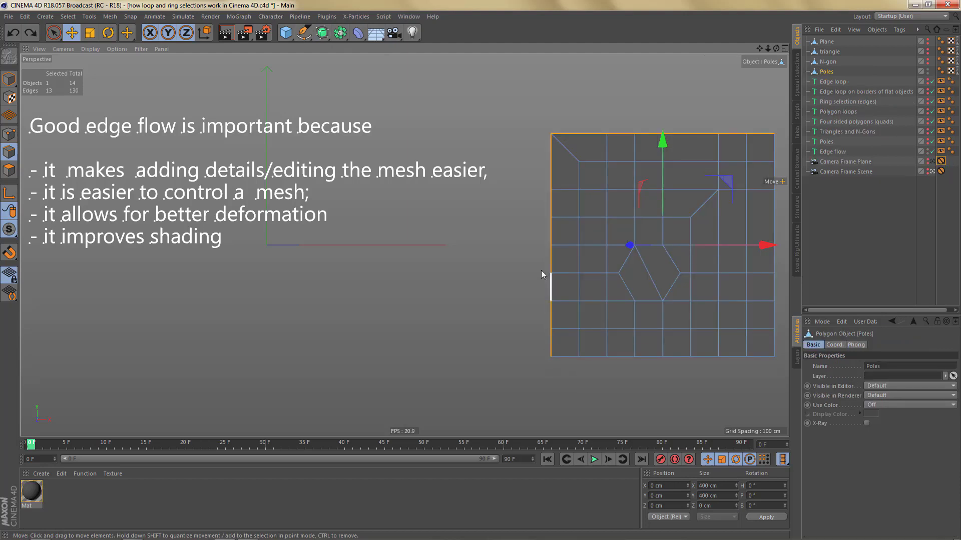
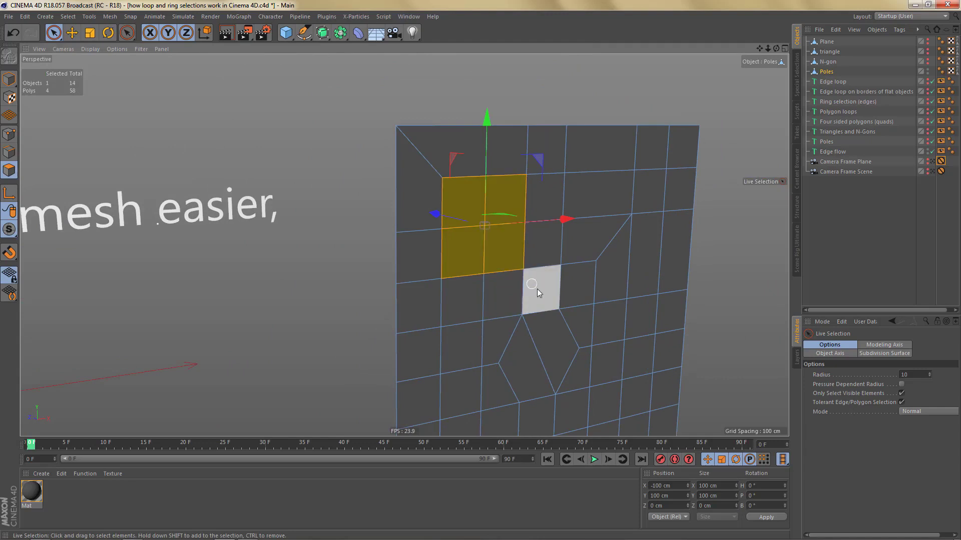
- Extrude the four selected polygons inward with an offset of about -30 cm and return to edge mode
{"action": "key", "text": "d"}
{"action": "left_click_drag", "start_coordinate": [585, 296], "coordinate": [548, 296]}
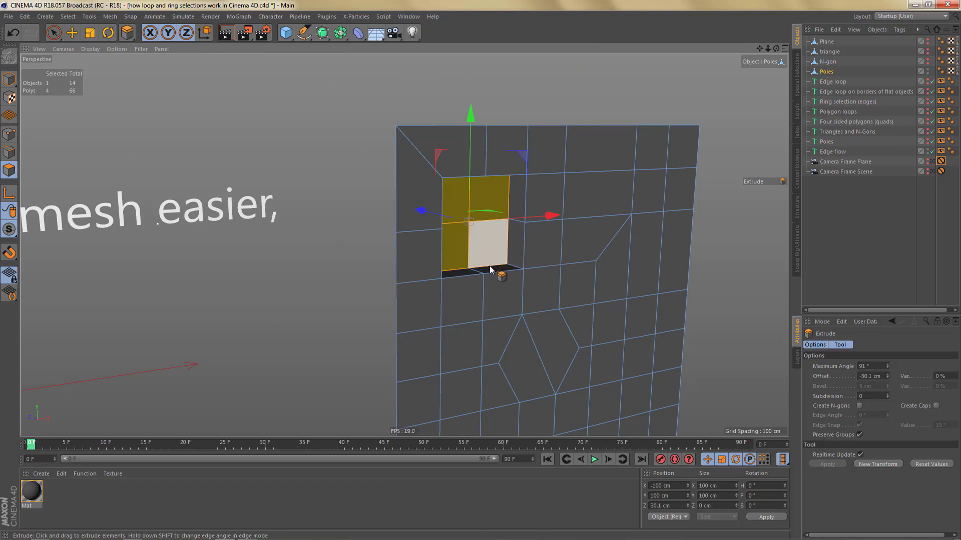
{"action": "key", "text": "ctrl+z"}
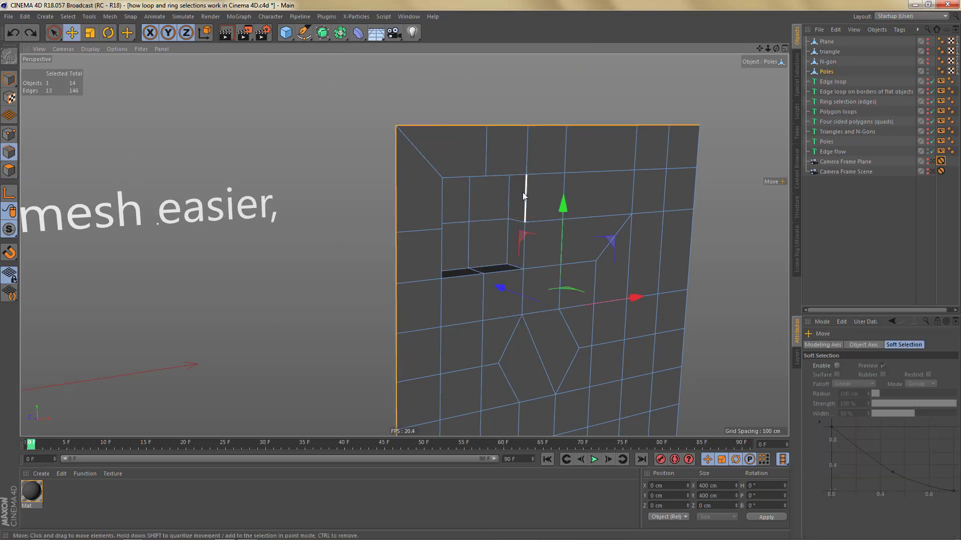
- Try loop selections on the recess's rim, starting from its left edge and from its lower edge
{"action": "left_click", "coordinate": [523, 196]}
{"action": "left_click", "coordinate": [508, 272]}
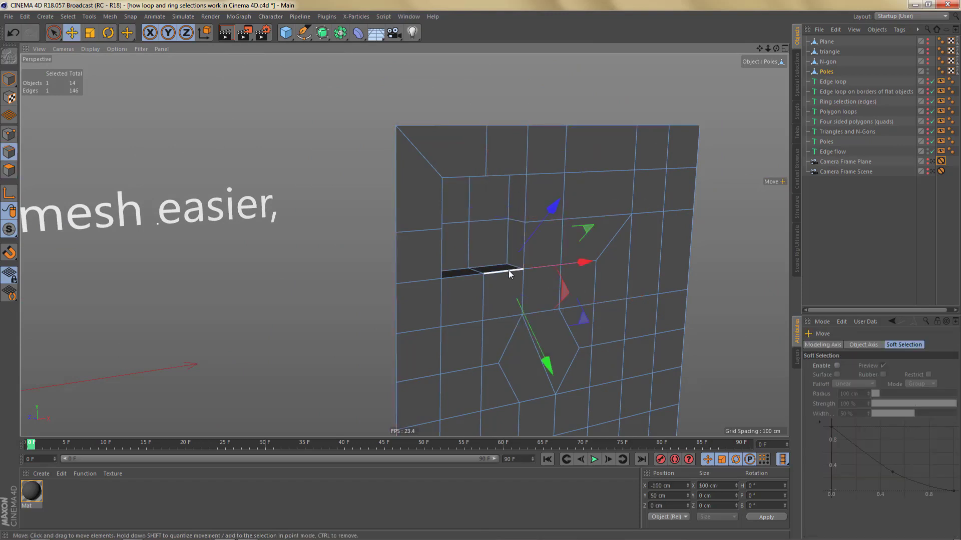
{"action": "left_click", "coordinate": [443, 248]}
{"action": "double_click", "coordinate": [443, 248]}
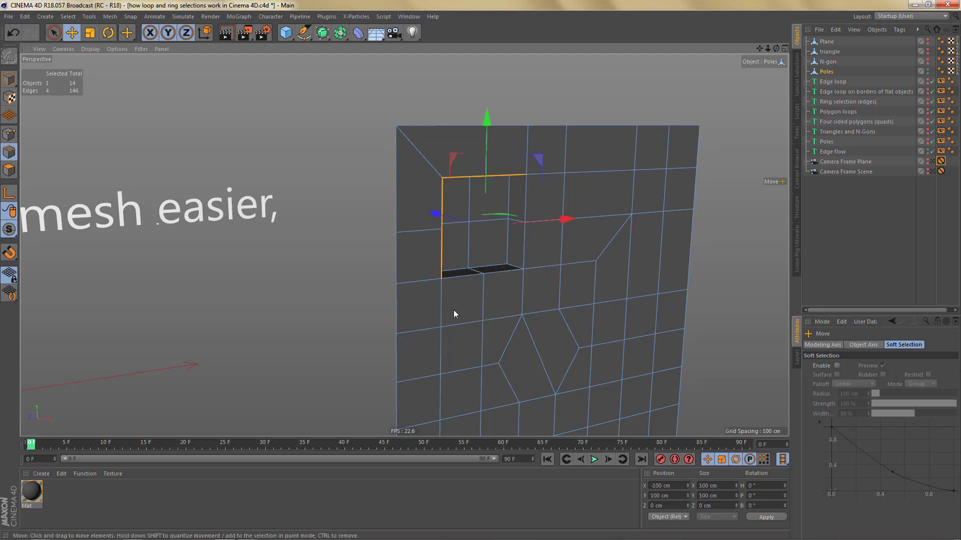
{"action": "double_click", "coordinate": [501, 272]}
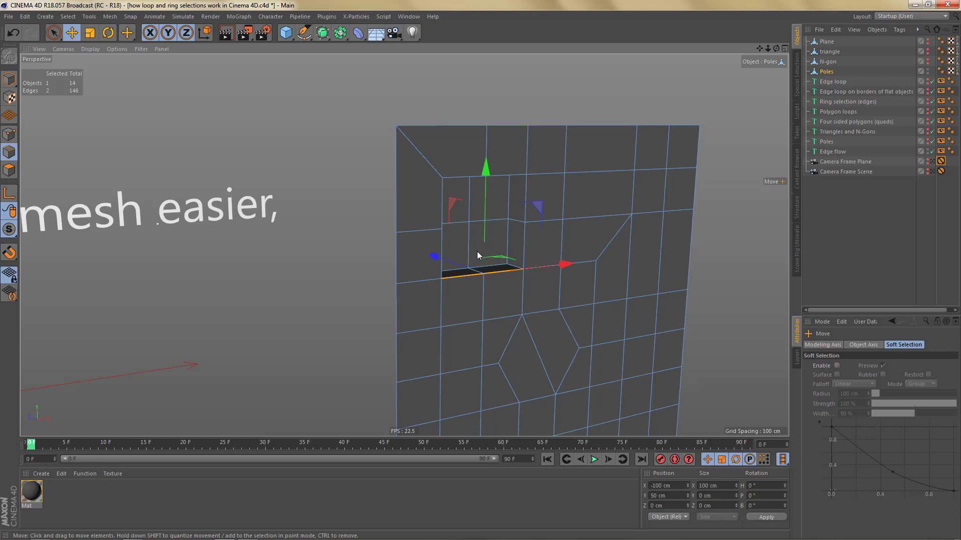
- Undo the edge selections and the direct extrusion of the four polygons
{"action": "key", "text": "ctrl+z"}
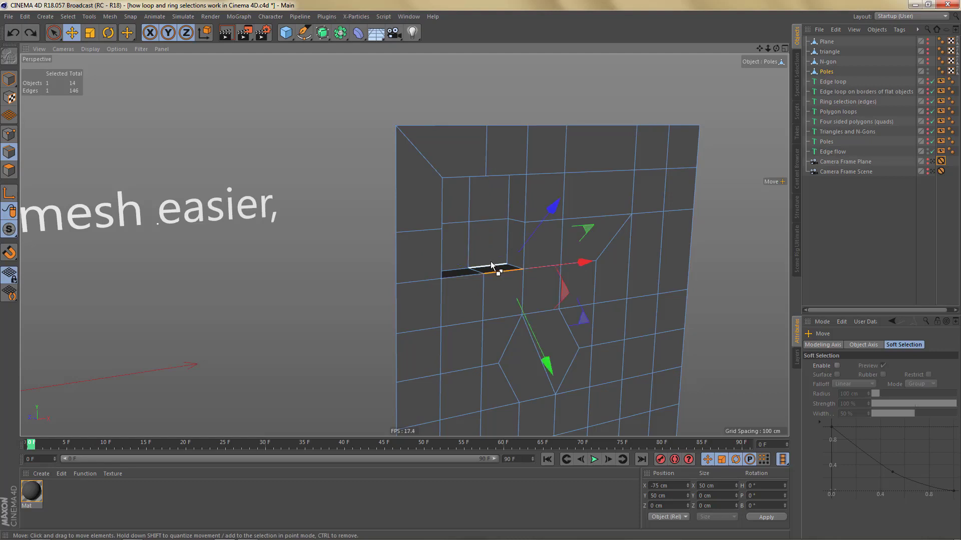
{"action": "key", "text": "ctrl+z"}
{"action": "key", "text": "ctrl+z"}
{"action": "key", "text": "ctrl+y"}
{"action": "key", "text": "ctrl+y"}
{"action": "key", "text": "ctrl+z"}
{"action": "key", "text": "ctrl+z"}
{"action": "key", "text": "ctrl+z"}
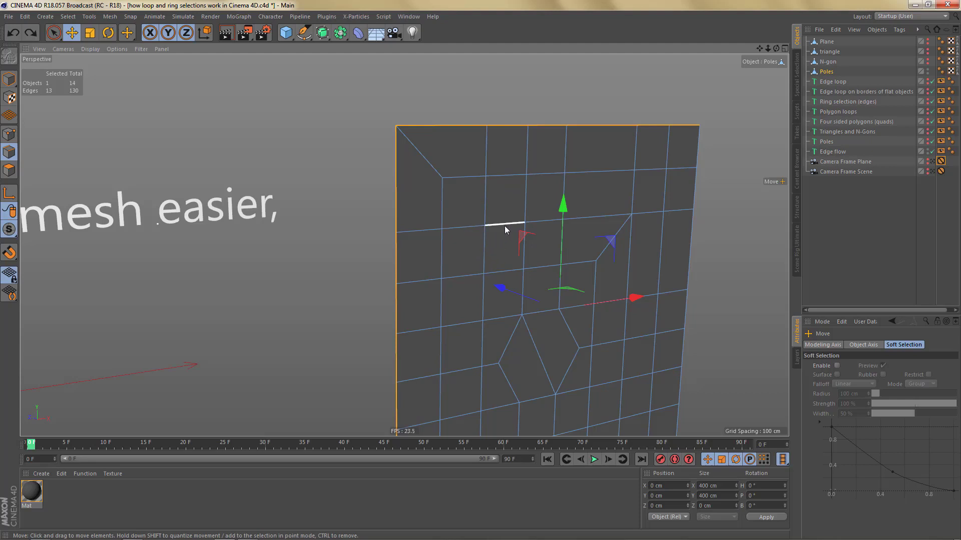
- Inset the four selected polygons to about 87 cm square with Extrude Inner and extrude them inward about 41.5 cm
{"action": "key", "text": "Return"}
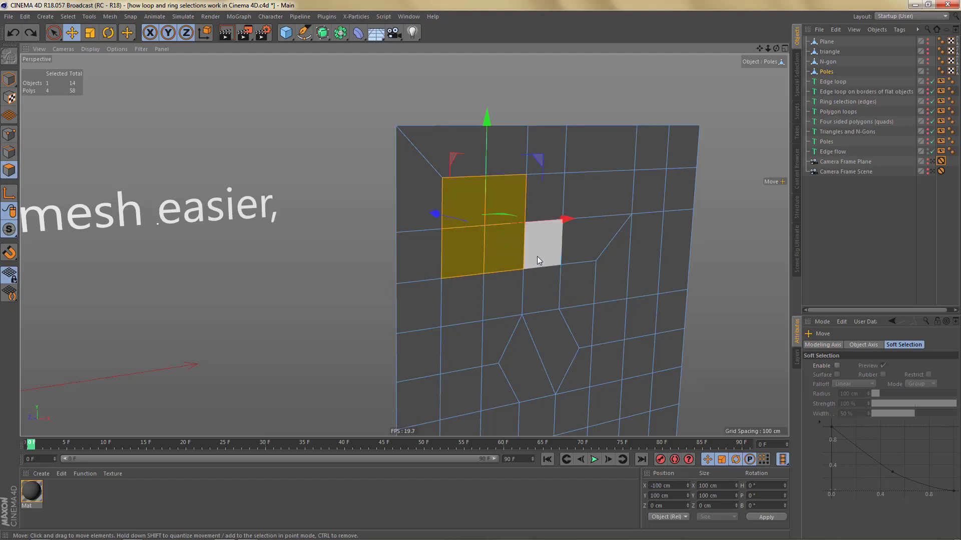
{"action": "key", "text": "i"}
{"action": "left_click_drag", "start_coordinate": [551, 260], "coordinate": [570, 257]}
{"action": "key", "text": "d"}
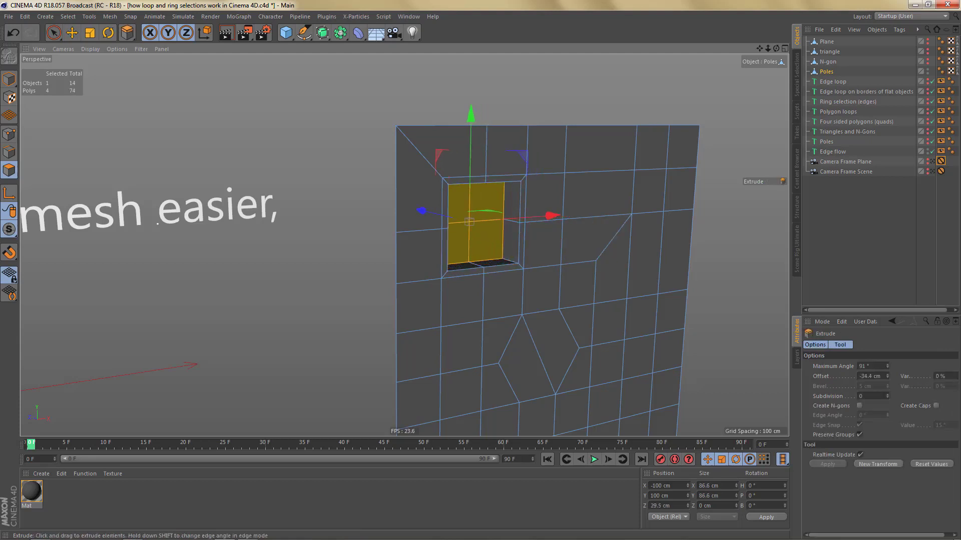
- In edge mode, loop-select the edges around the recess's opening and its surrounding rim with the Move tool
{"action": "key", "text": "v"}
{"action": "left_click", "coordinate": [623, 273]}
{"action": "key", "text": "e"}
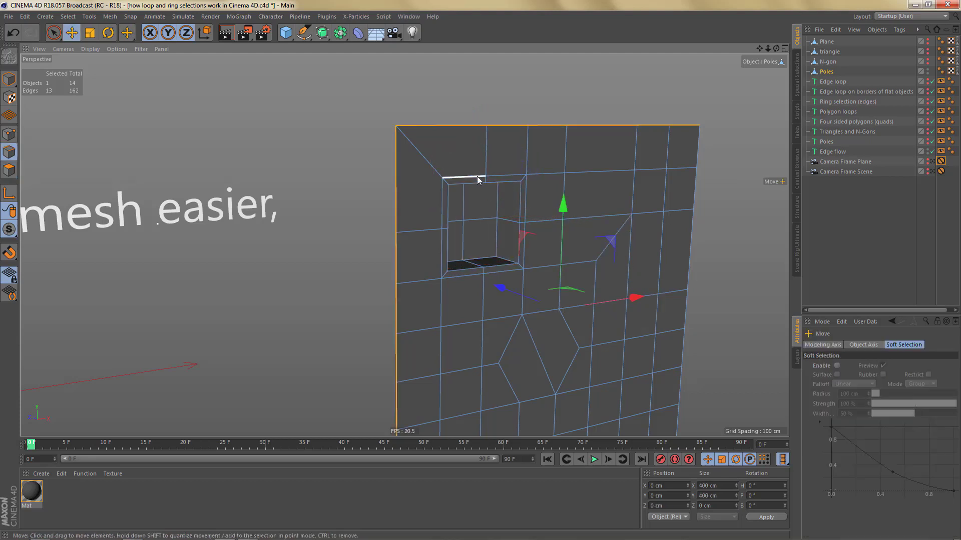
{"action": "double_click", "coordinate": [476, 176]}
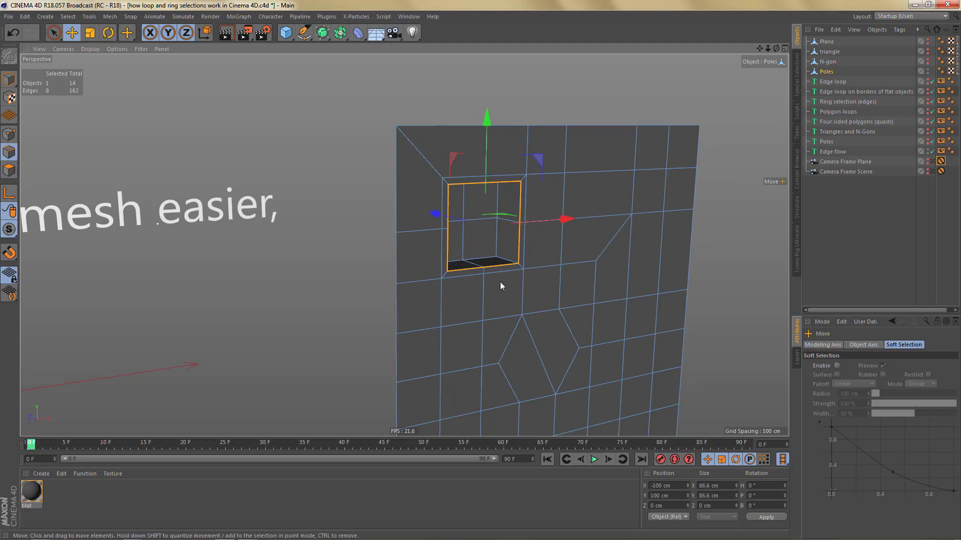
{"action": "left_click_drag", "start_coordinate": [533, 189], "coordinate": [530, 225], "text": "alt"}
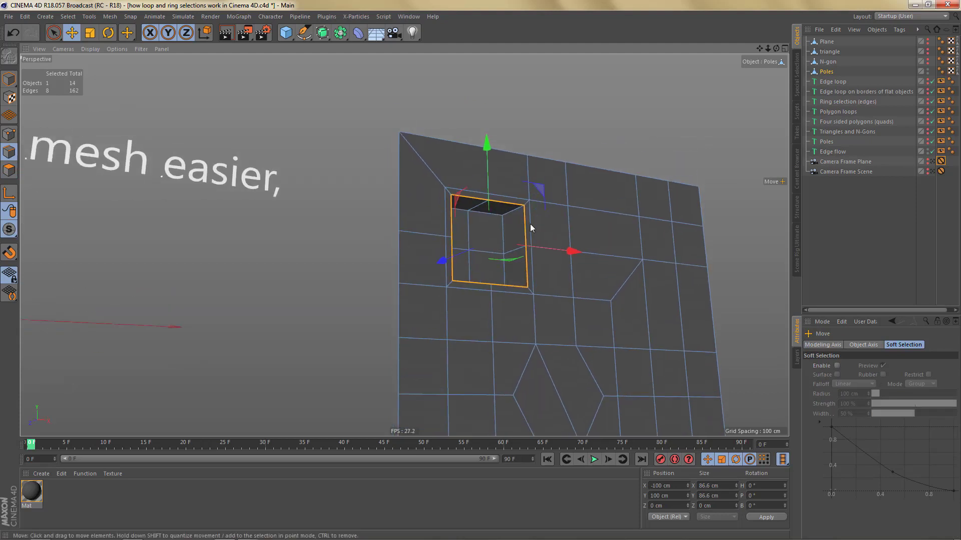
{"action": "right_click_drag", "start_coordinate": [530, 225], "coordinate": [551, 239], "text": "alt"}
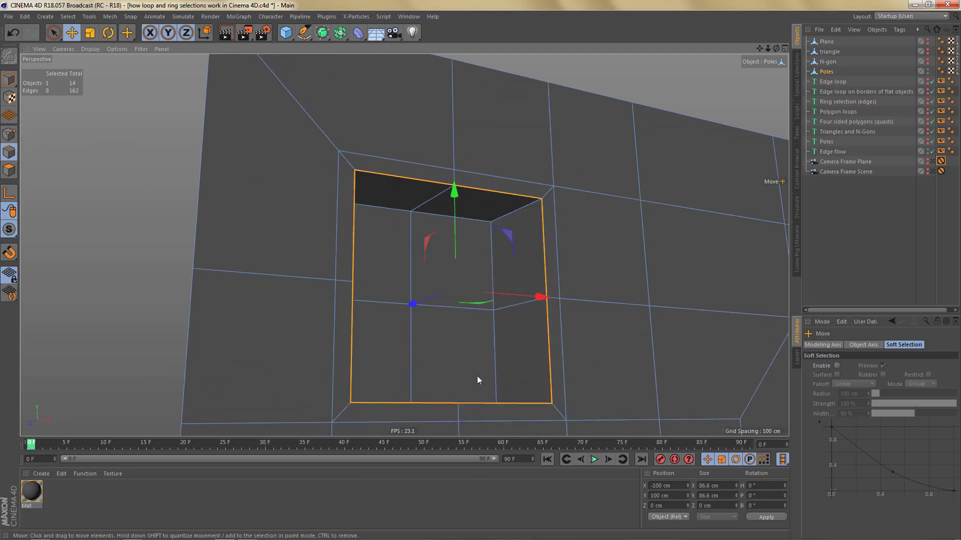
- Bevel the depth edge at the recess's upper-right corner by about 9.7 cm in Chamfer mode
{"action": "left_click", "coordinate": [517, 226]}
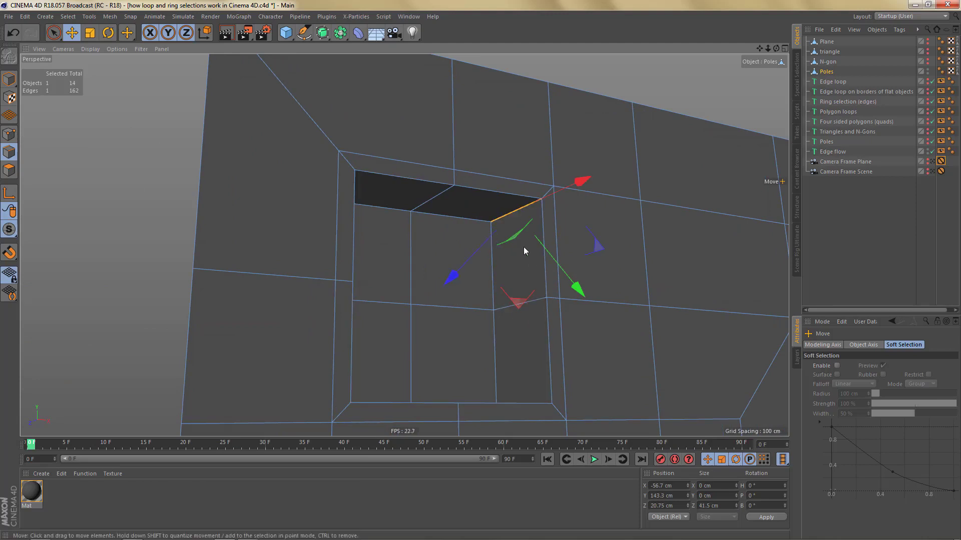
{"action": "right_click", "coordinate": [586, 258]}
{"action": "left_click", "coordinate": [600, 292]}
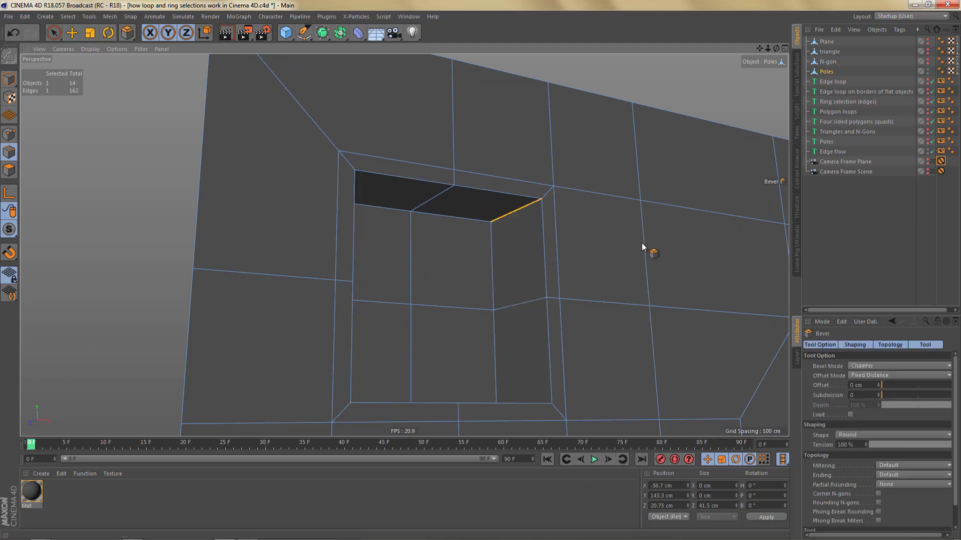
{"action": "left_click_drag", "start_coordinate": [620, 245], "coordinate": [642, 256]}
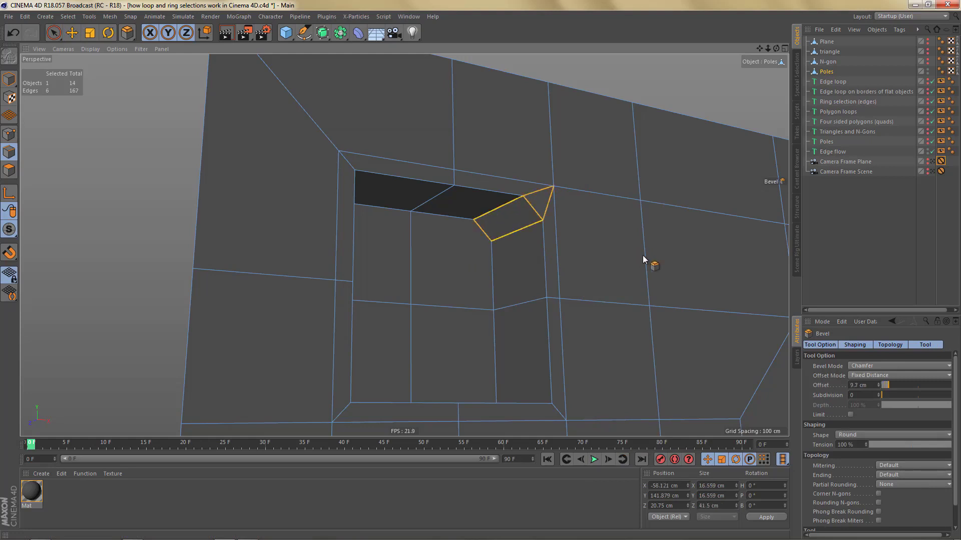
- Set the corner bevel's subdivision to 5 and enable its Limit option
{"action": "left_click", "coordinate": [878, 394]}
{"action": "left_click", "coordinate": [878, 394]}
{"action": "left_click", "coordinate": [878, 394]}
{"action": "left_click", "coordinate": [878, 393]}
{"action": "left_click", "coordinate": [878, 394]}
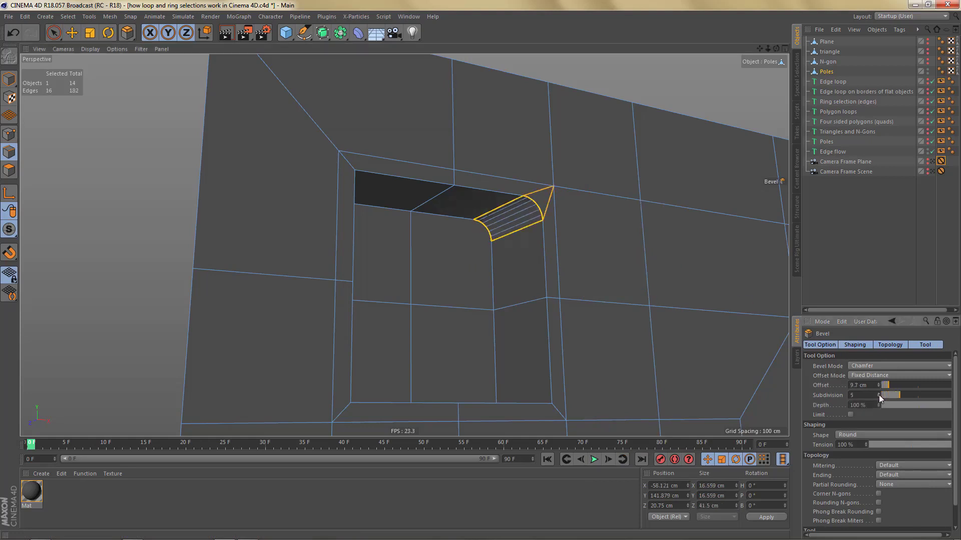
{"action": "left_click", "coordinate": [850, 415]}
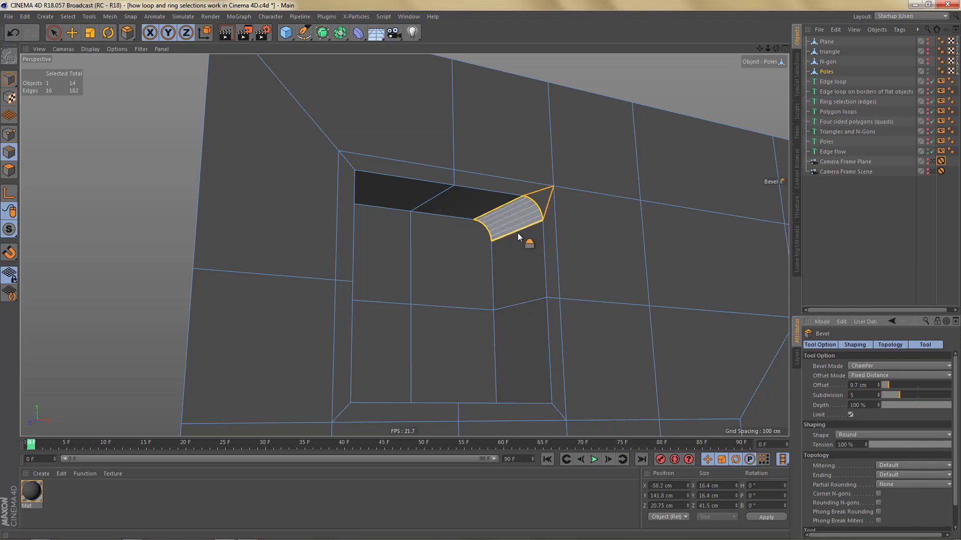
- Select the N-gon beside the rounded corner in polygon mode and convert it to triangles with Remove N-gons
{"action": "scroll", "coordinate": [522, 233], "scroll_direction": "up", "scroll_amount": 5}
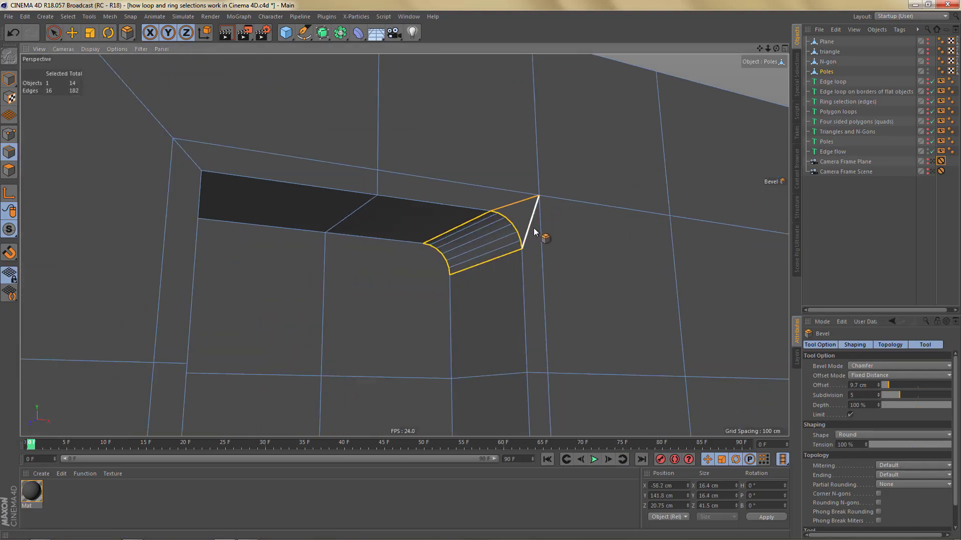
{"action": "key", "text": "Return"}
{"action": "key", "text": "space"}
{"action": "left_click", "coordinate": [523, 215]}
{"action": "right_click", "coordinate": [522, 216]}
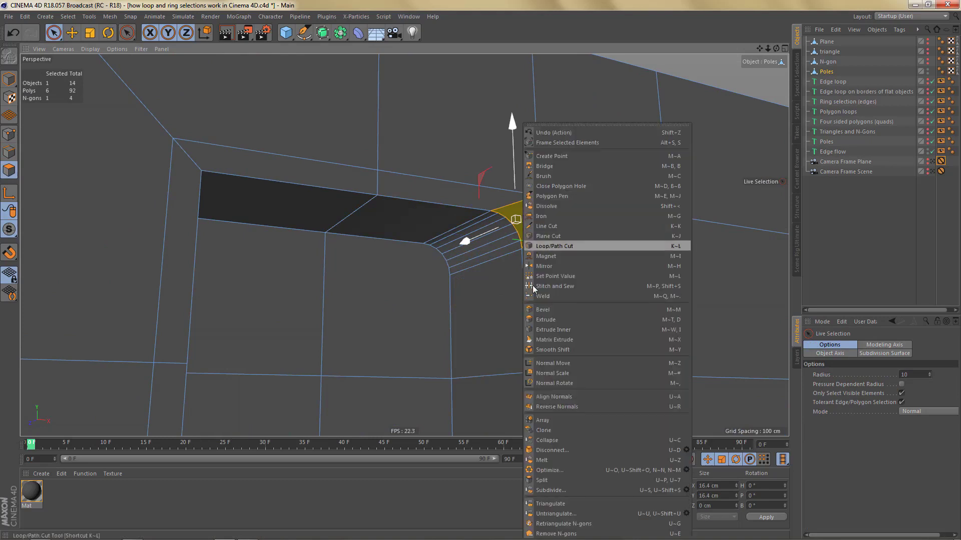
{"action": "left_click", "coordinate": [576, 534]}
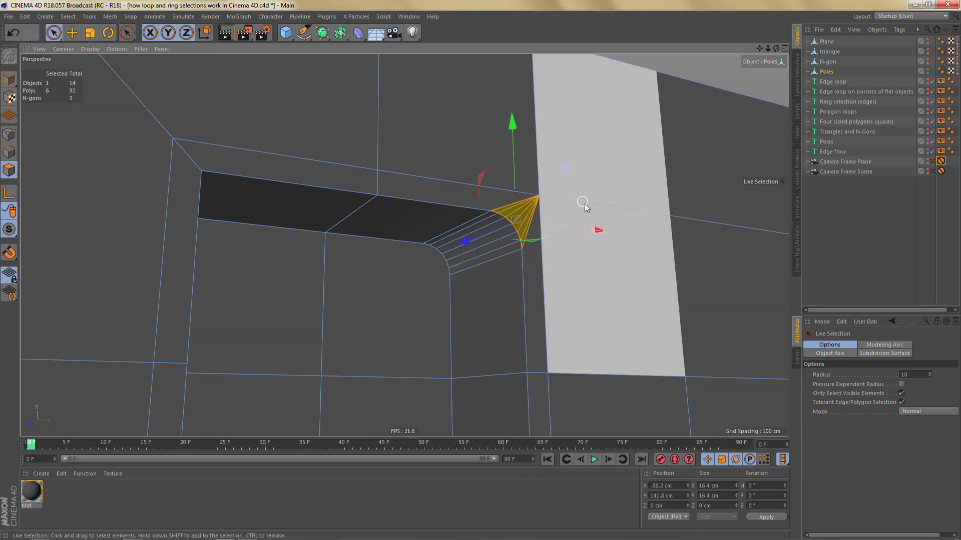
- In edge mode, loop-select the edges around the recess's opening and try the same on the upper edge of its back face
{"action": "left_click_drag", "start_coordinate": [546, 281], "coordinate": [512, 220], "text": "alt"}
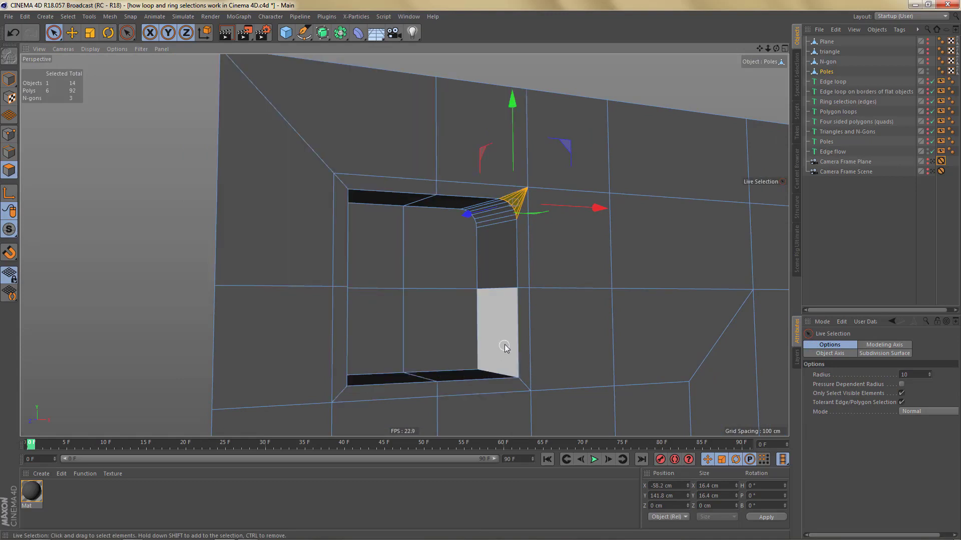
{"action": "scroll", "coordinate": [566, 190], "scroll_direction": "up", "scroll_amount": 5}
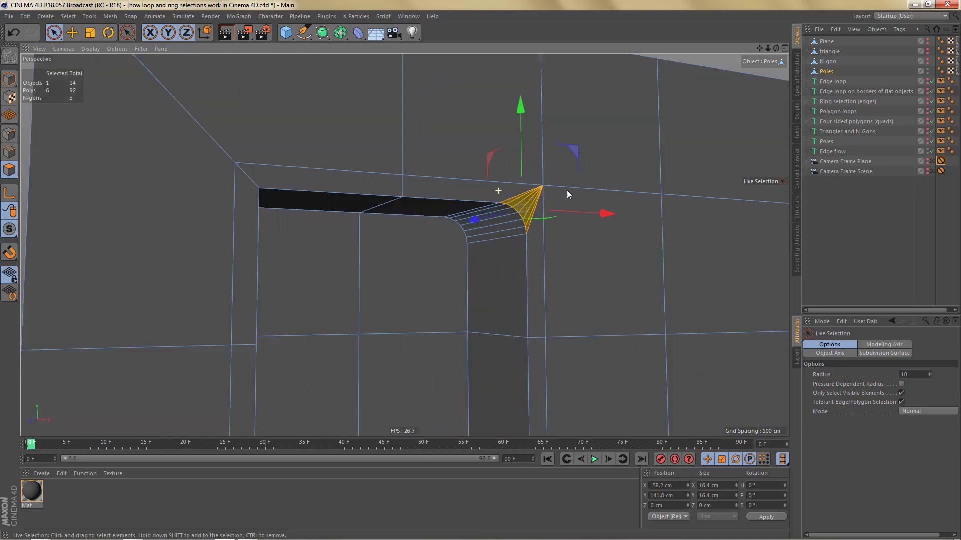
{"action": "left_click_drag", "start_coordinate": [562, 199], "coordinate": [556, 173], "text": "alt"}
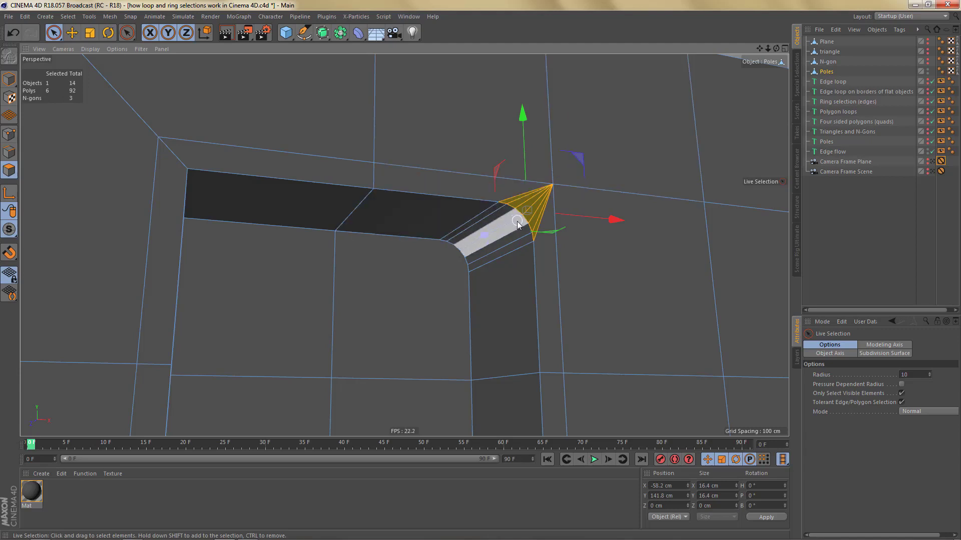
{"action": "scroll", "coordinate": [505, 237], "scroll_direction": "down", "scroll_amount": 2}
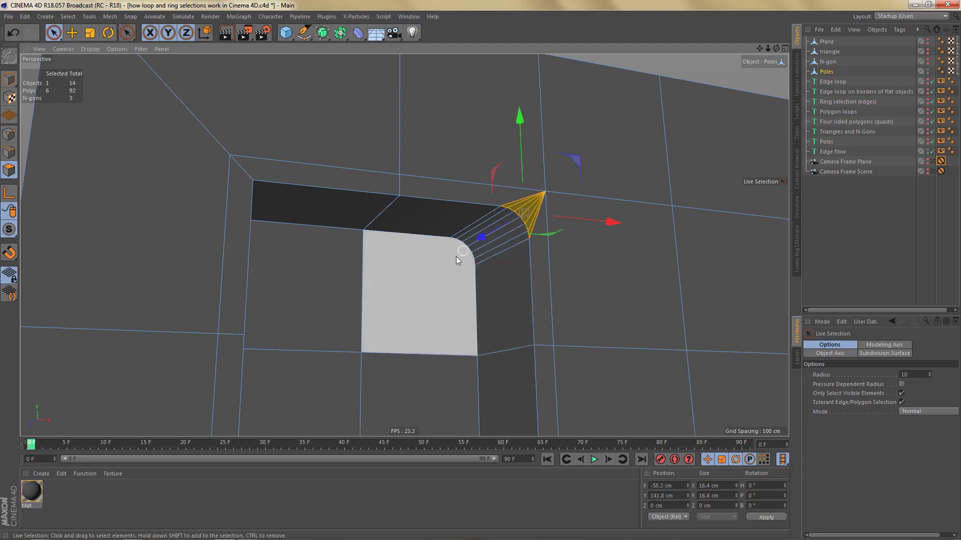
{"action": "scroll", "coordinate": [433, 224], "scroll_direction": "down", "scroll_amount": 2}
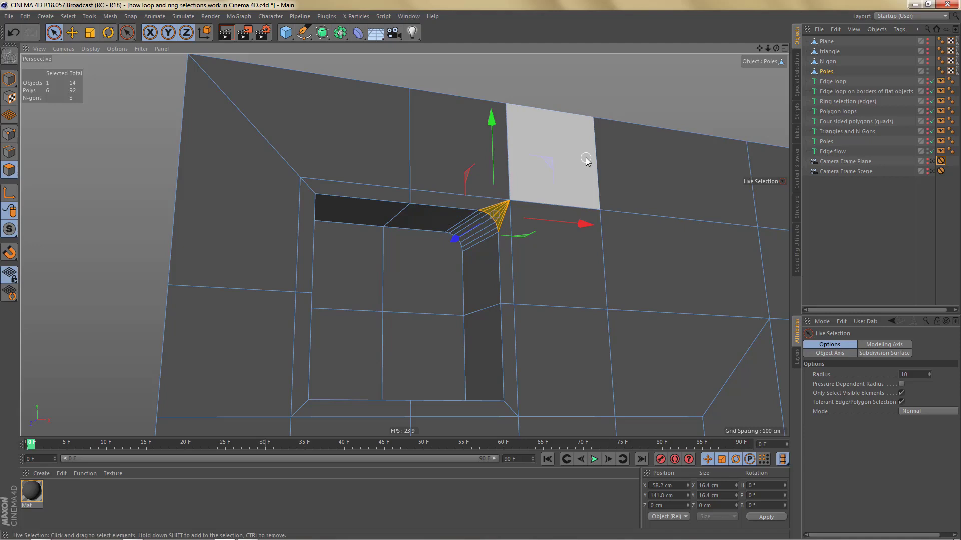
{"action": "key", "text": "Return"}
{"action": "key", "text": "u"}
{"action": "key", "text": "l"}
{"action": "left_click", "coordinate": [427, 205]}
{"action": "key", "text": "e"}
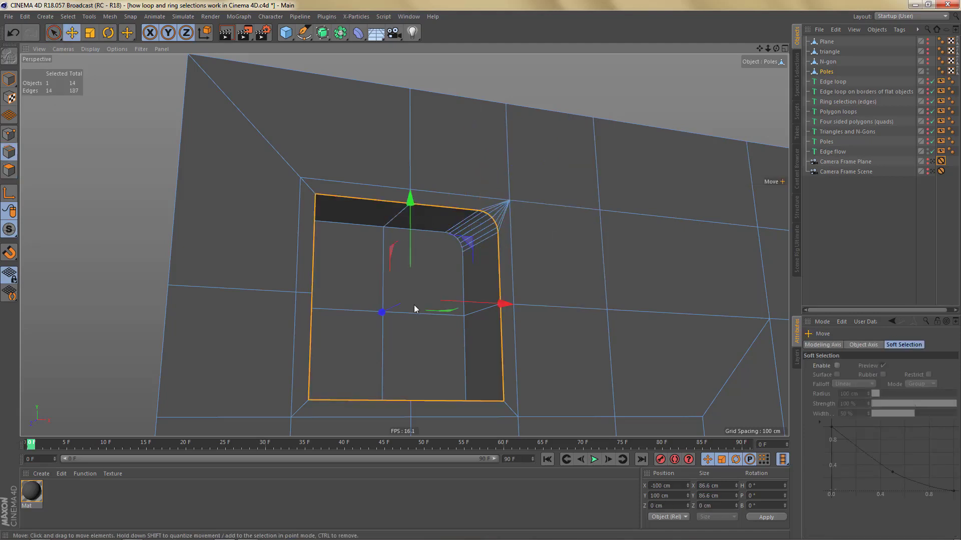
{"action": "left_click", "coordinate": [426, 232]}
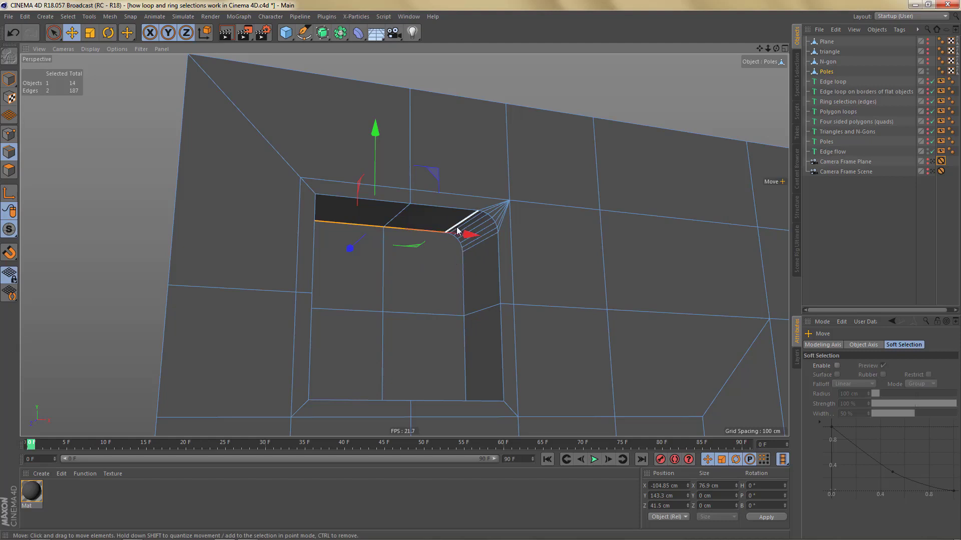
- Select the polygons of the recess's back face in polygon mode and inner-extrude them with an offset of about 3.7 cm
{"action": "key", "text": "Return"}
{"action": "key", "text": "u"}
{"action": "key", "text": "l"}
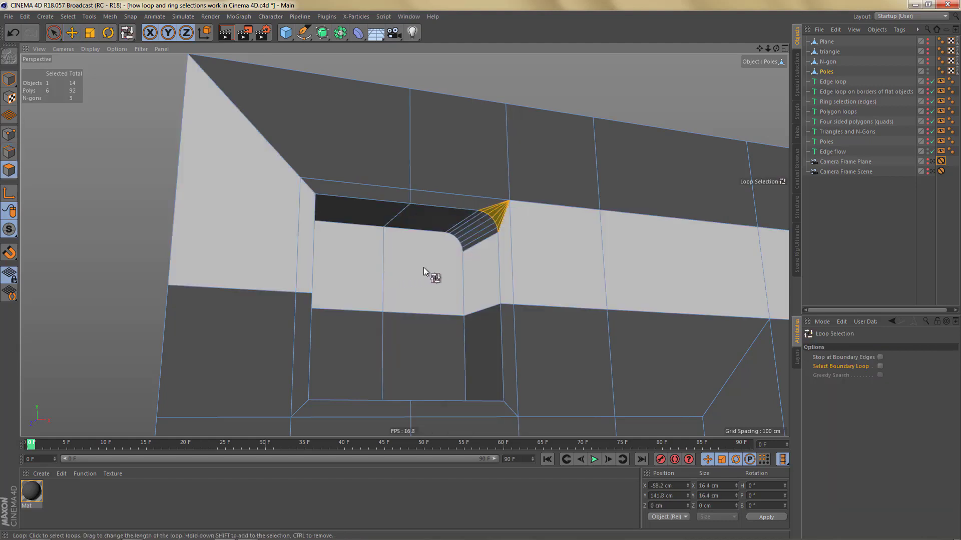
{"action": "key", "text": "space"}
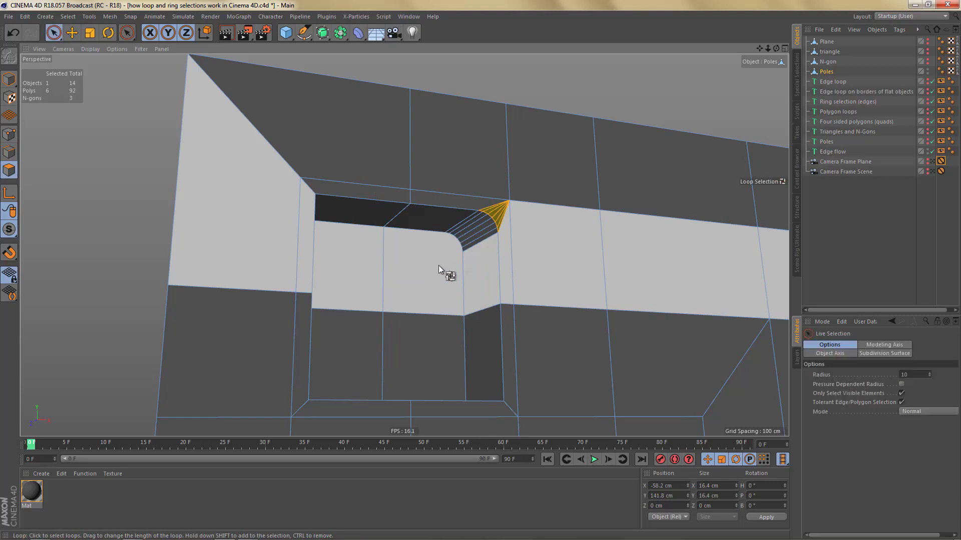
{"action": "mouse_move", "coordinate": [430, 270]}
{"action": "left_mouse_down"}
{"action": "mouse_move", "coordinate": [377, 268]}
{"action": "mouse_move", "coordinate": [389, 319]}
{"action": "mouse_move", "coordinate": [418, 322]}
{"action": "left_mouse_up"}
{"action": "key", "text": "i"}
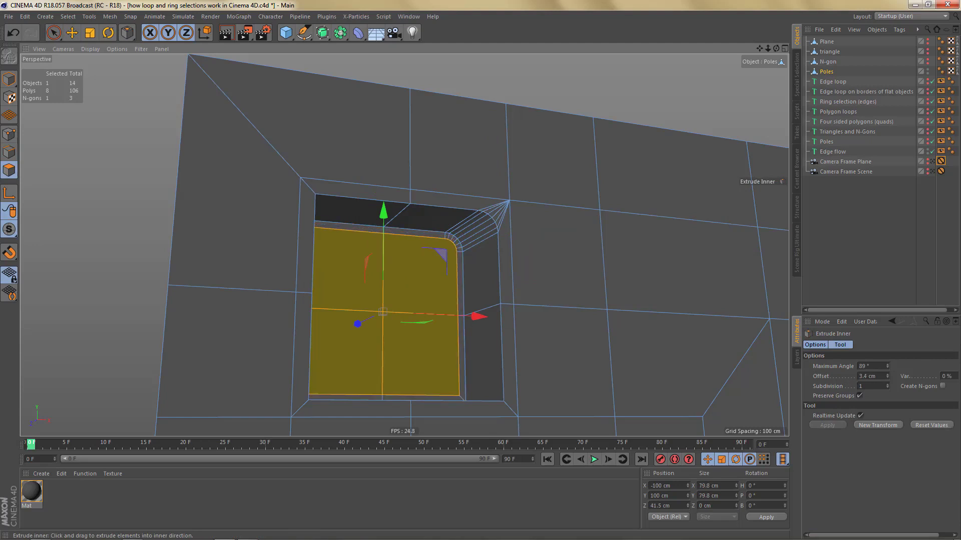
- In edge mode, loop-select the outer edges of the recess's back face around the rounded corner with the Move tool
{"action": "key", "text": "Return"}
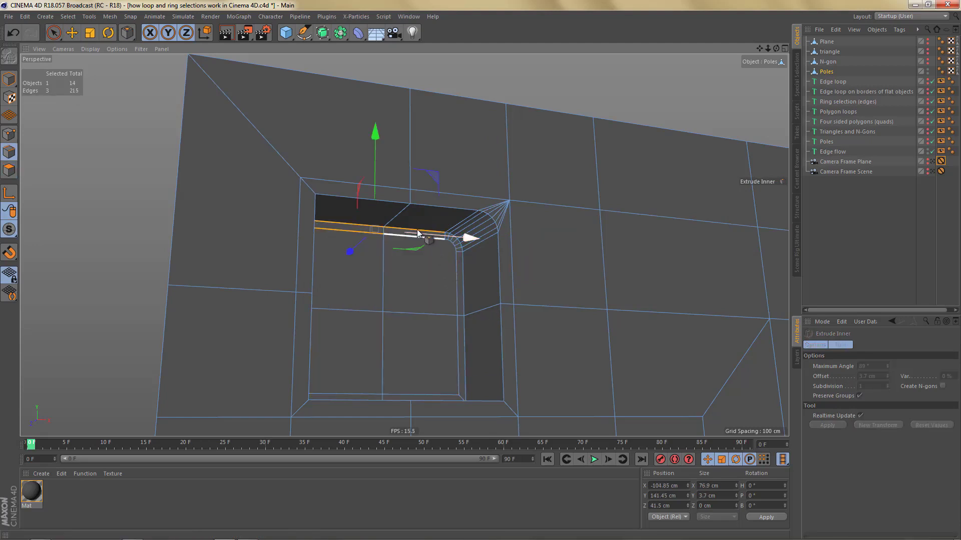
{"action": "key", "text": "e"}
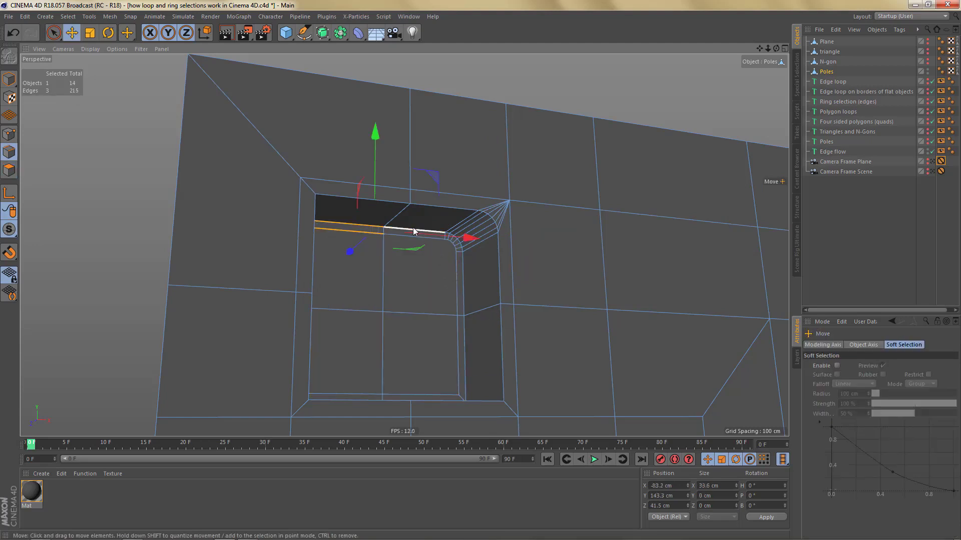
{"action": "double_click", "coordinate": [413, 231]}
{"action": "left_click_drag", "start_coordinate": [457, 336], "coordinate": [439, 258], "text": "alt"}
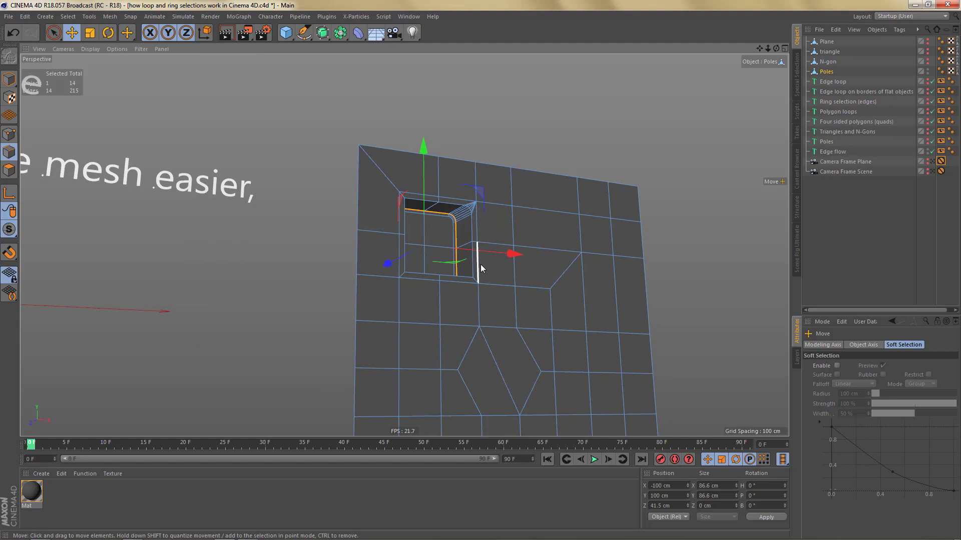
{"action": "mouse_move", "coordinate": [492, 256]}
{"action": "left_mouse_down", "text": "alt"}
{"action": "mouse_move", "coordinate": [482, 265]}
{"action": "mouse_move", "coordinate": [494, 265]}
{"action": "mouse_move", "coordinate": [494, 244]}
{"action": "left_mouse_up", "text": "alt"}
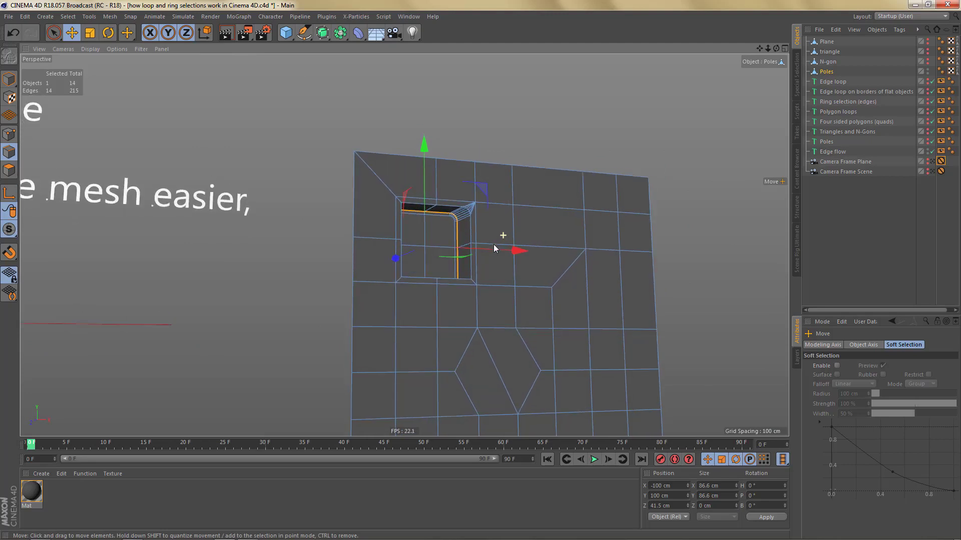